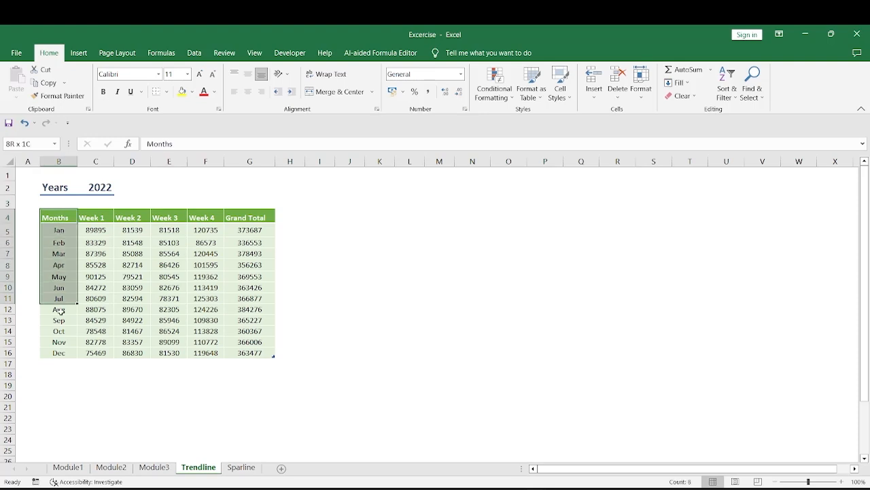
Examine the table's year, its month and week headings, and the weekly figures from January to December.
left_click(97, 190)
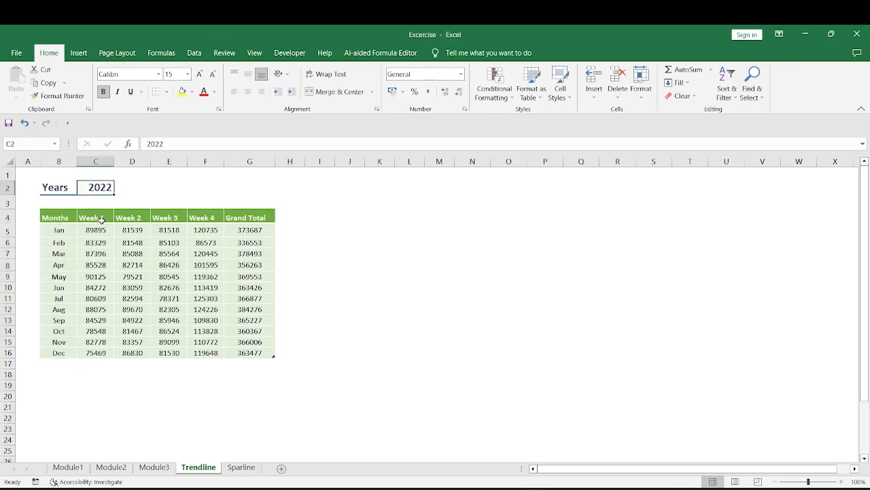
left_click(133, 216)
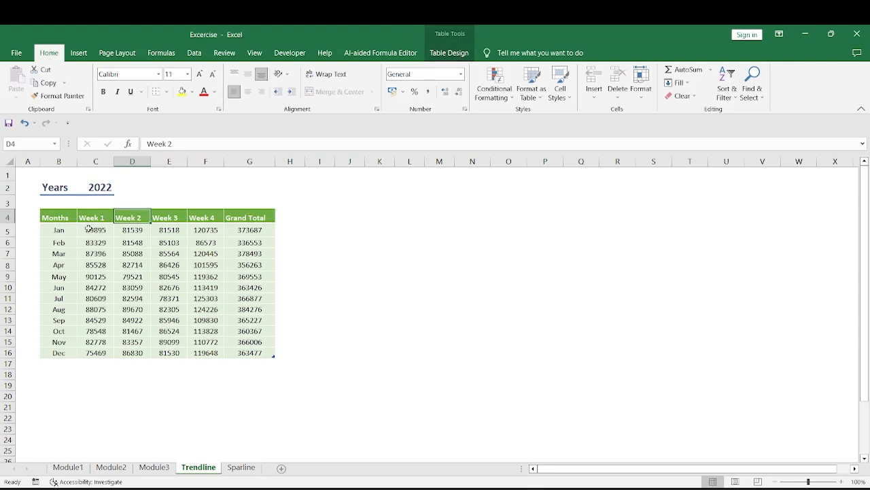
left_click_drag(91, 229, 216, 353)
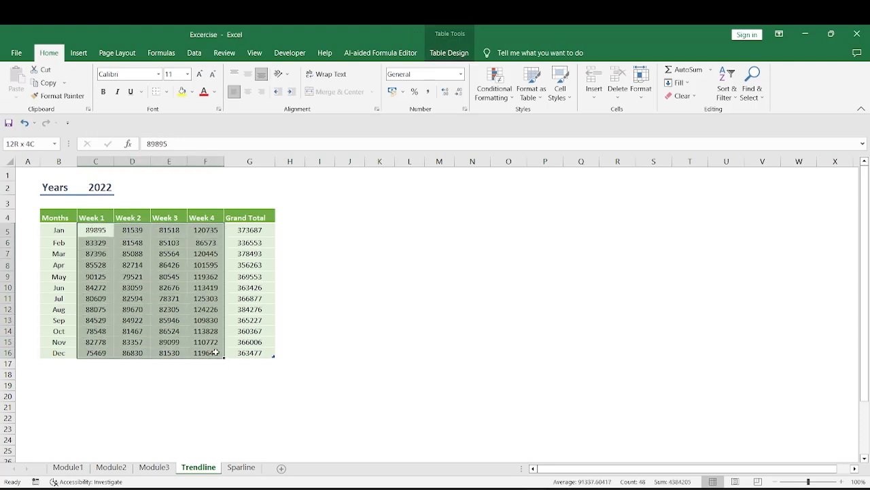
left_click(98, 230)
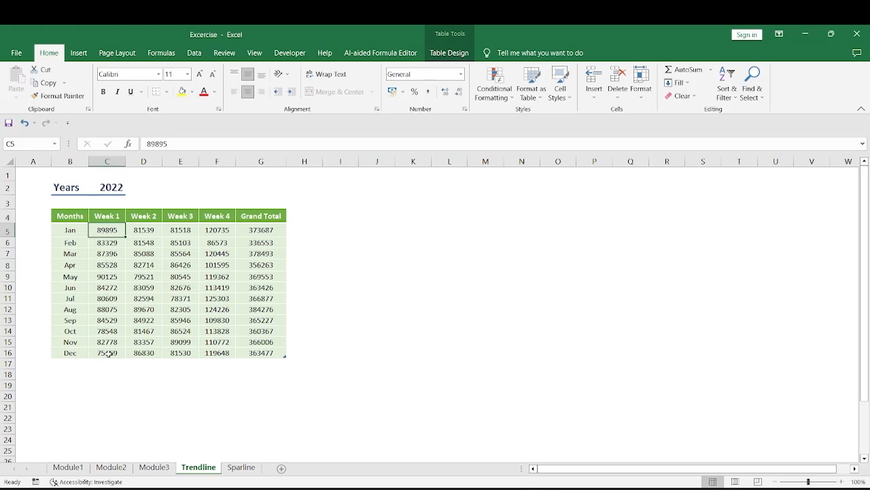
left_click_drag(121, 233, 117, 356)
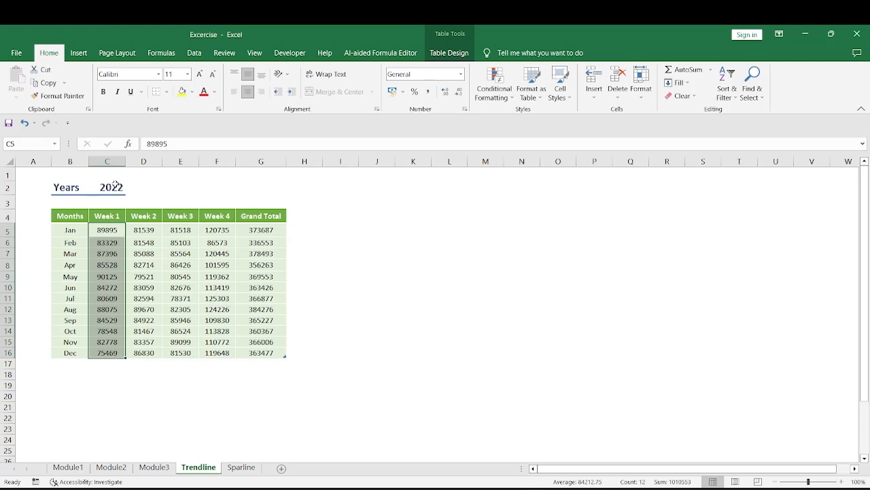
left_click(65, 217)
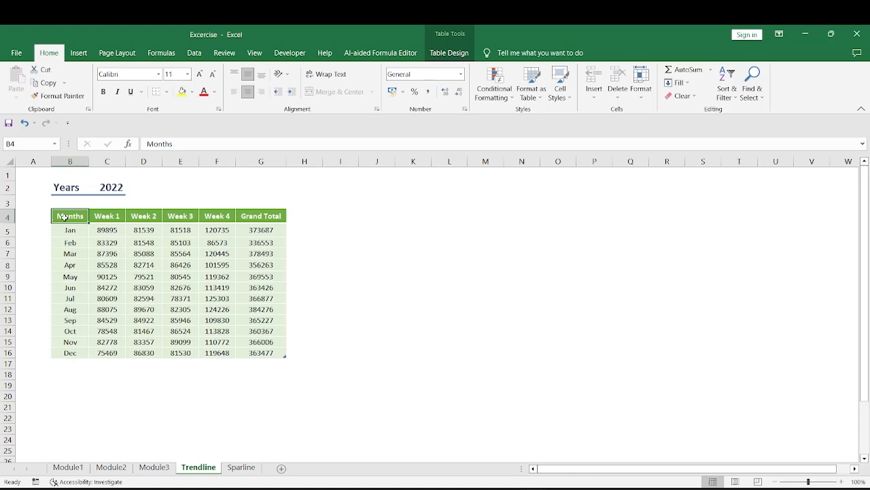
left_click_drag(65, 216, 108, 351)
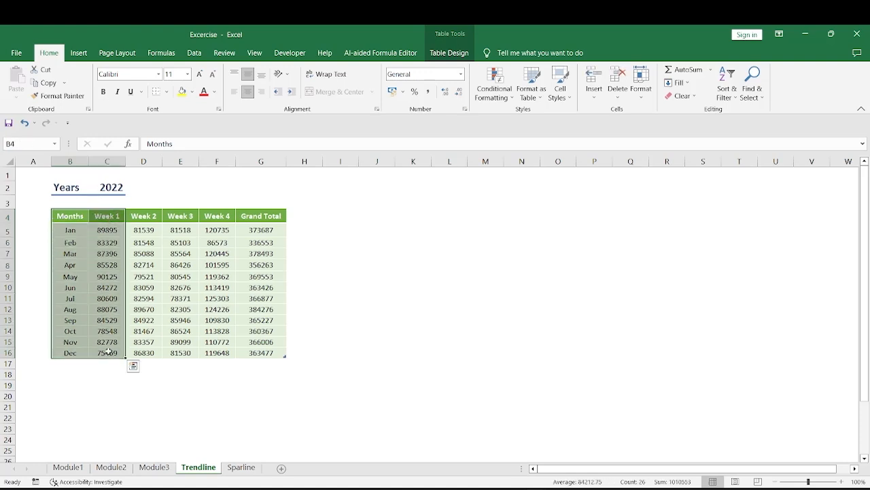
left_click(109, 188)
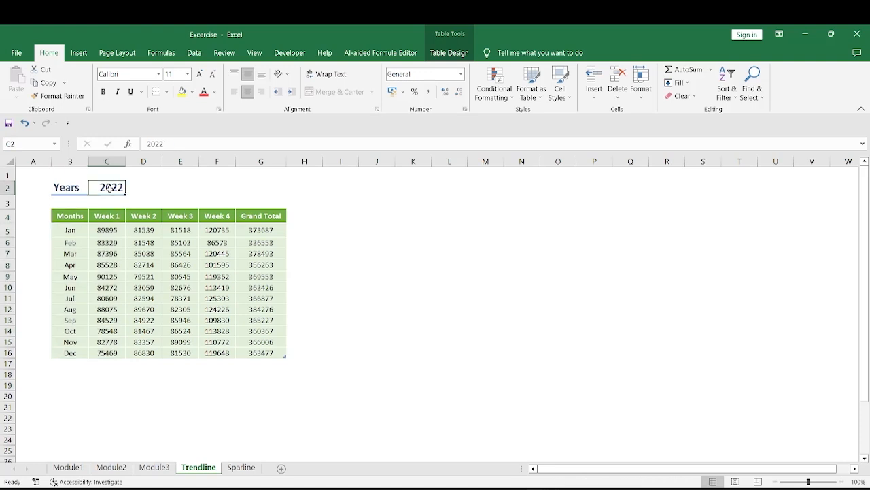
Insert a basic 2-D line chart from the Months and Week 1 columns, headings included (B4:C16).
left_click_drag(65, 216, 119, 352)
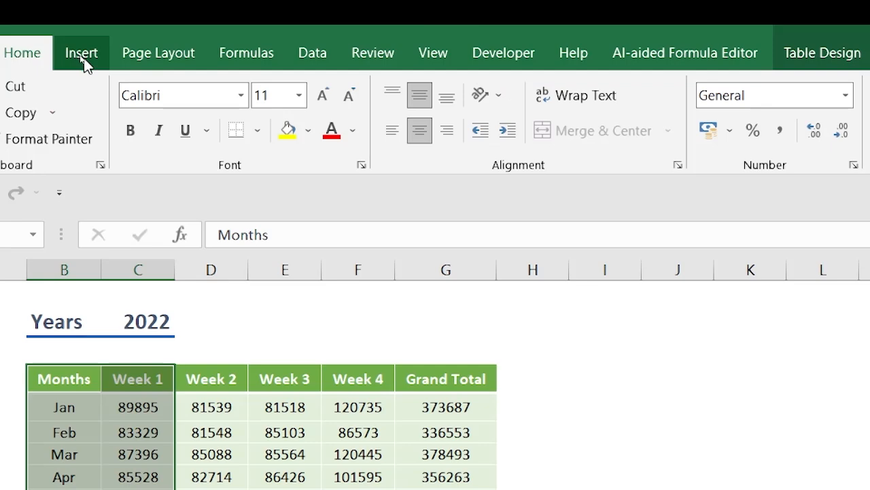
left_click(83, 57)
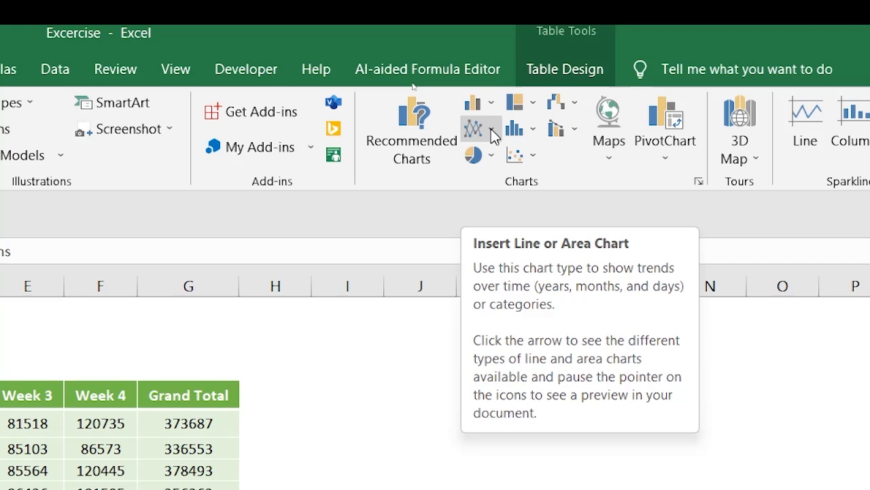
left_click(492, 129)
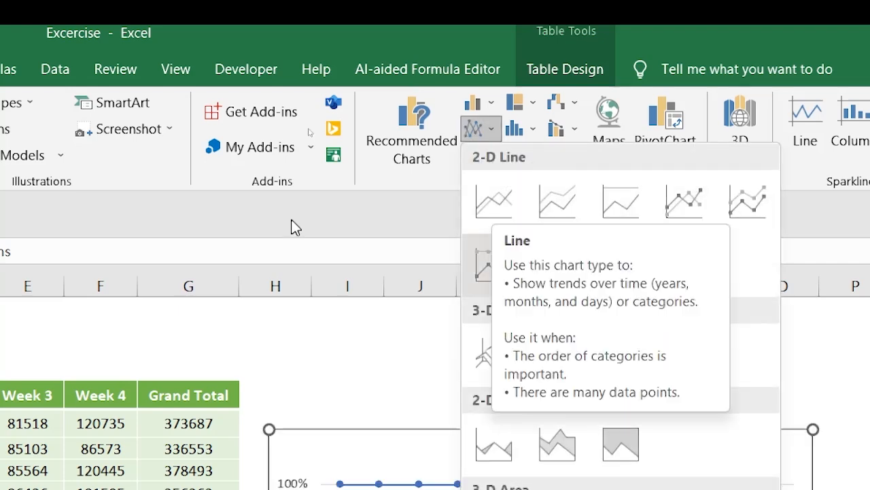
left_click(496, 204)
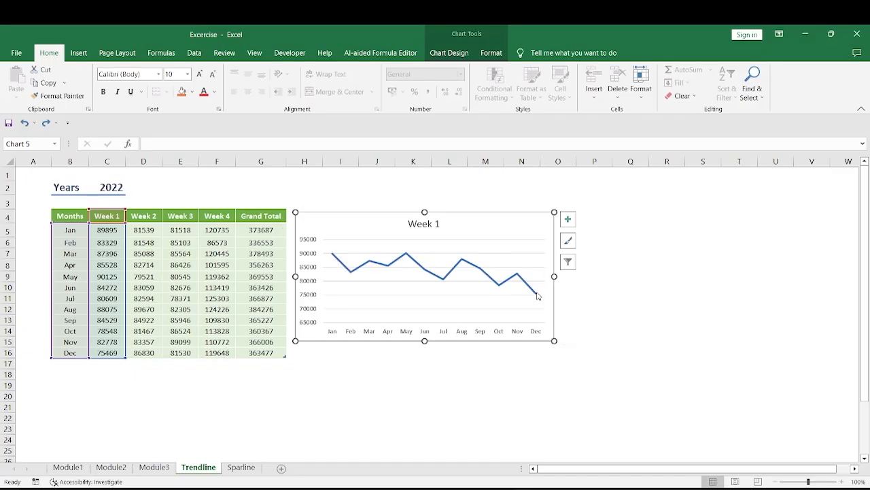
Examine the monthly points and overall trend of the Week 1 line chart from January to December.
mouse_move(332, 253)
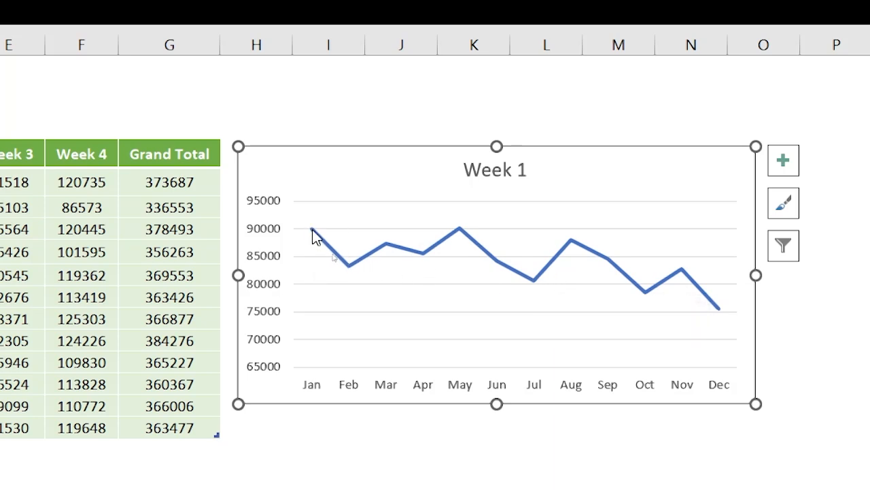
mouse_move(313, 235)
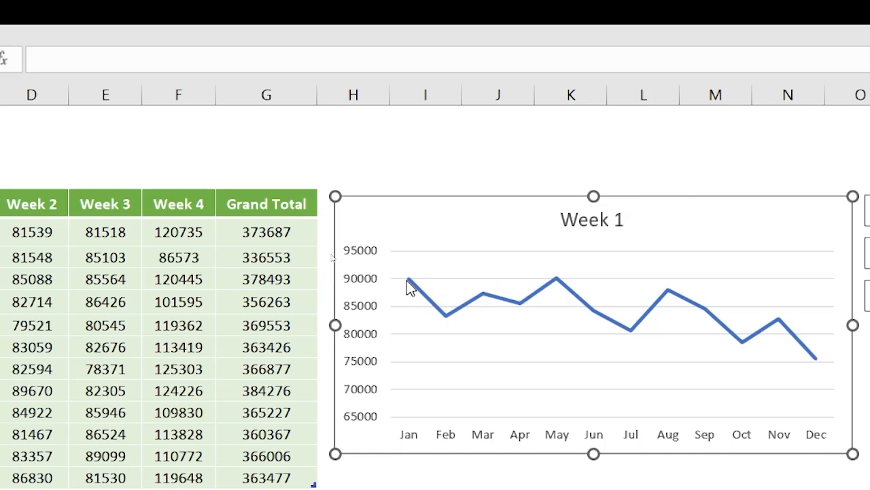
mouse_move(408, 280)
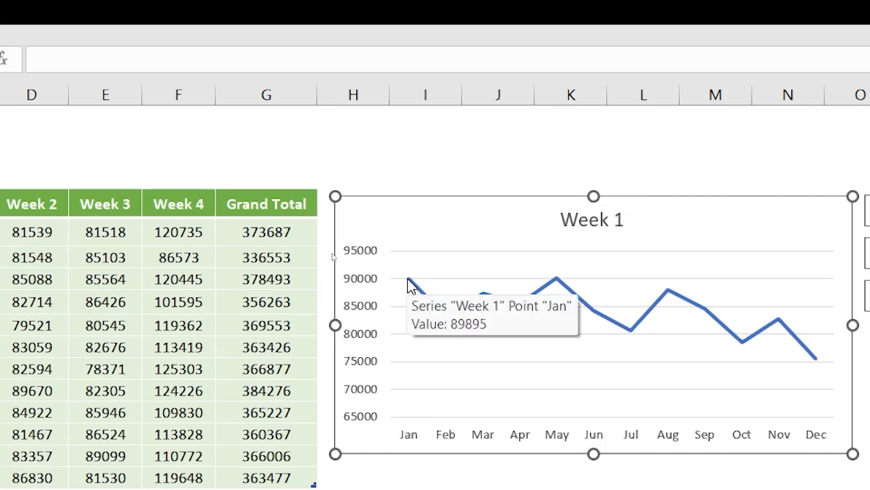
mouse_move(446, 318)
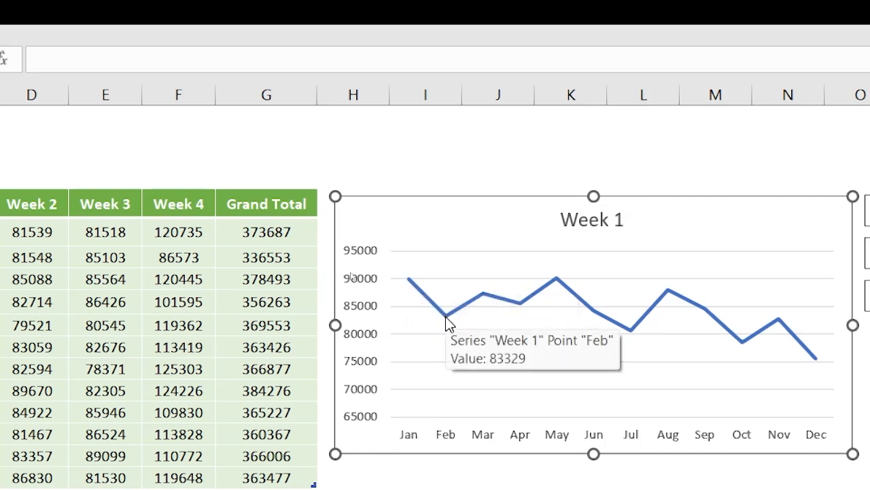
mouse_move(483, 293)
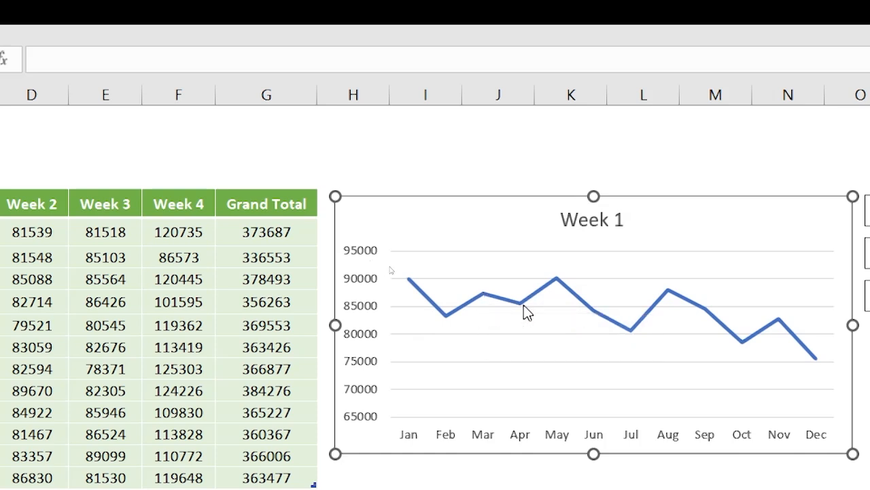
mouse_move(521, 305)
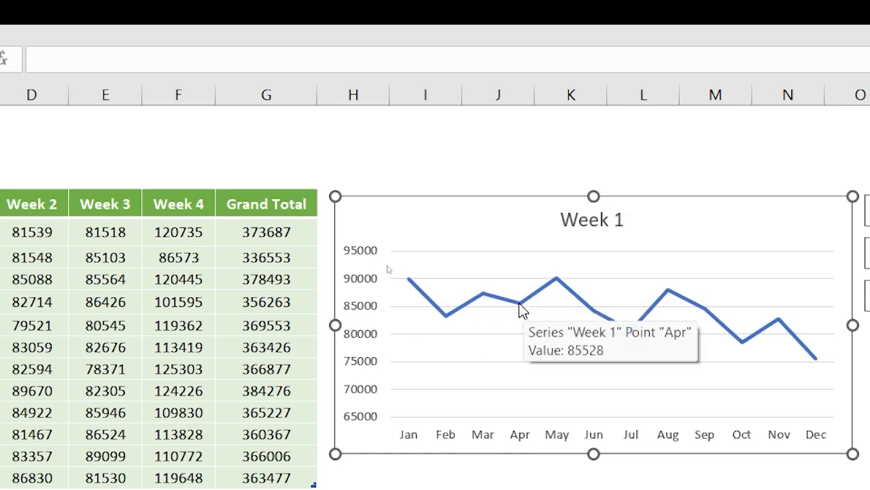
mouse_move(556, 280)
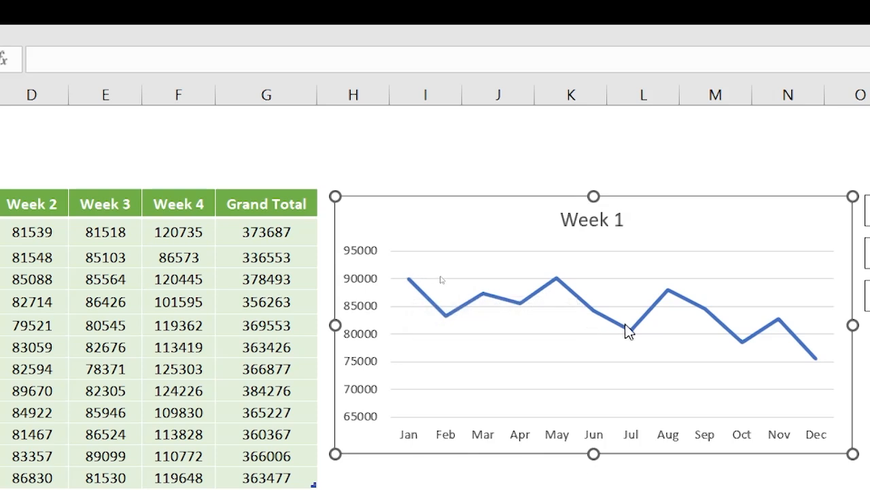
mouse_move(628, 335)
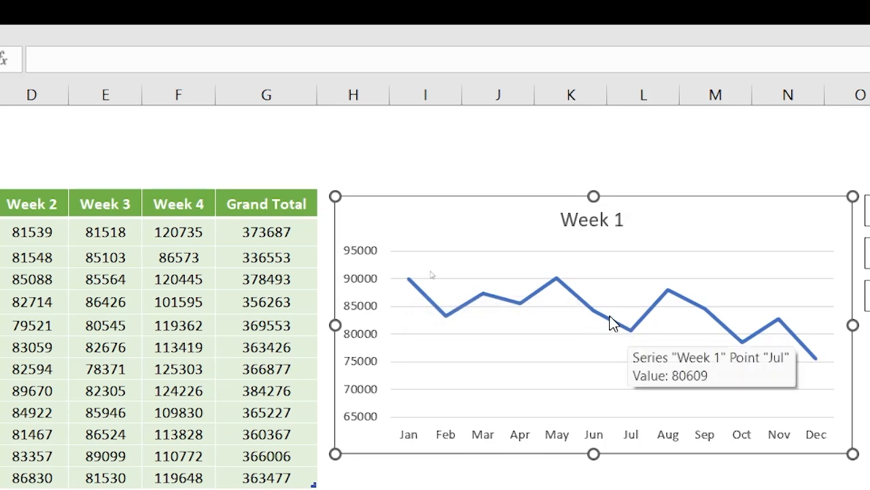
mouse_move(669, 293)
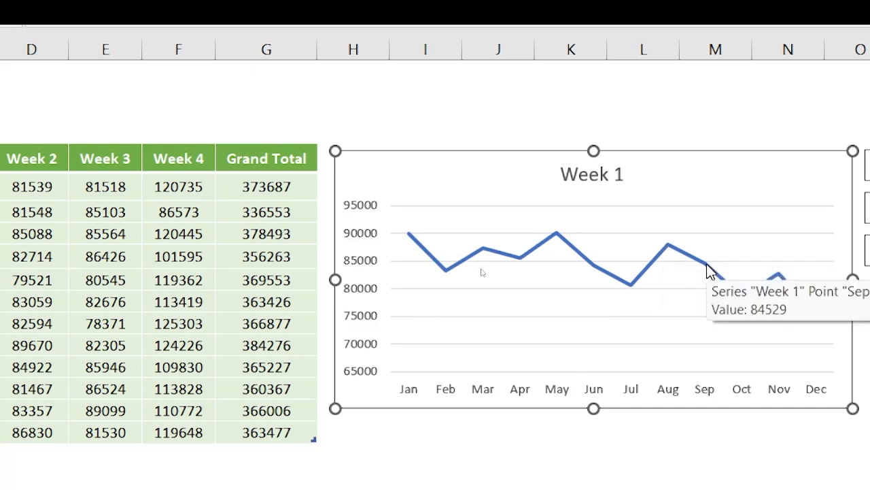
mouse_move(743, 298)
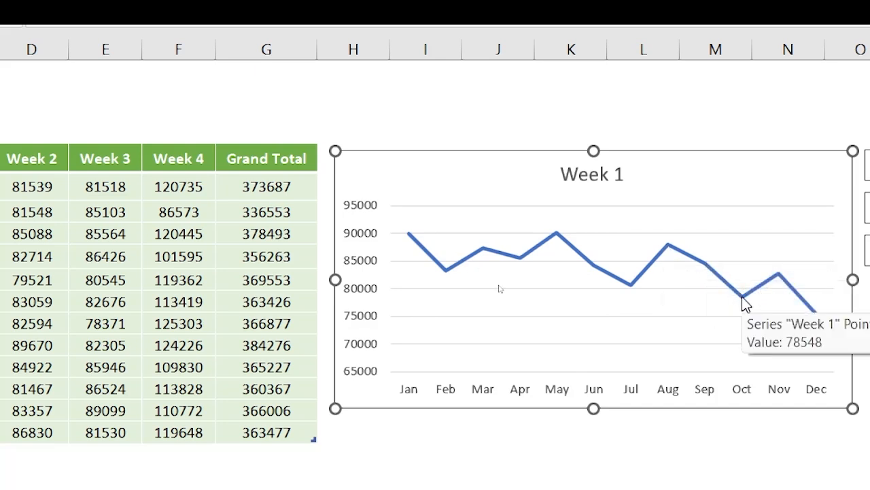
mouse_move(779, 275)
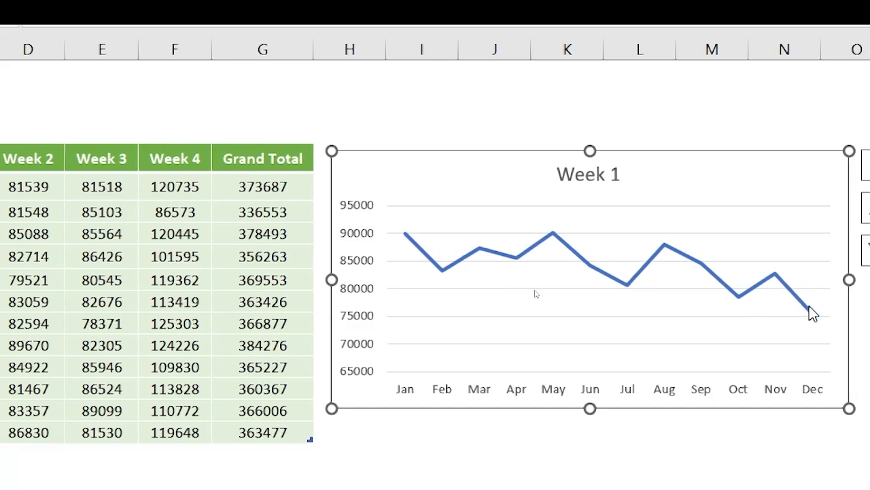
mouse_move(815, 312)
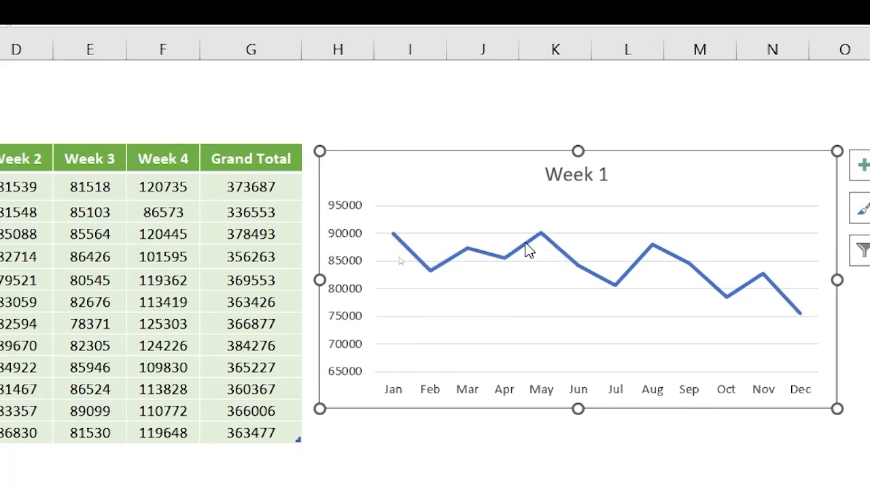
mouse_move(588, 273)
mouse_move(802, 319)
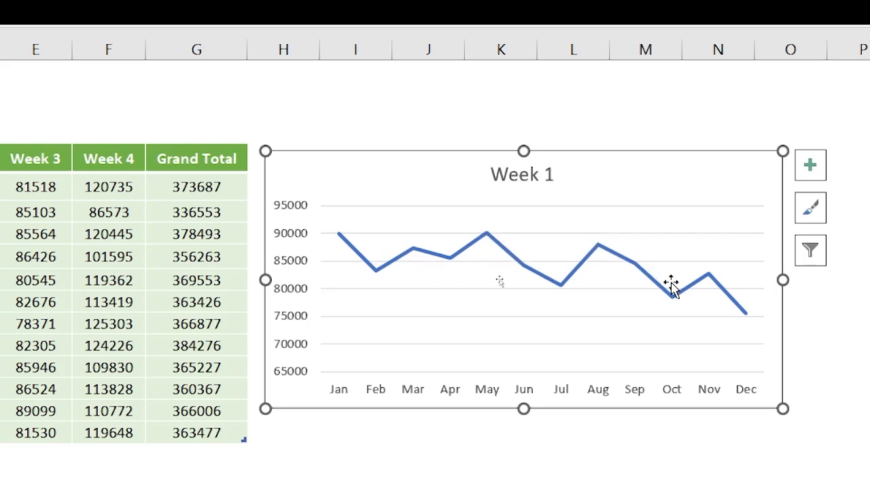
mouse_move(751, 322)
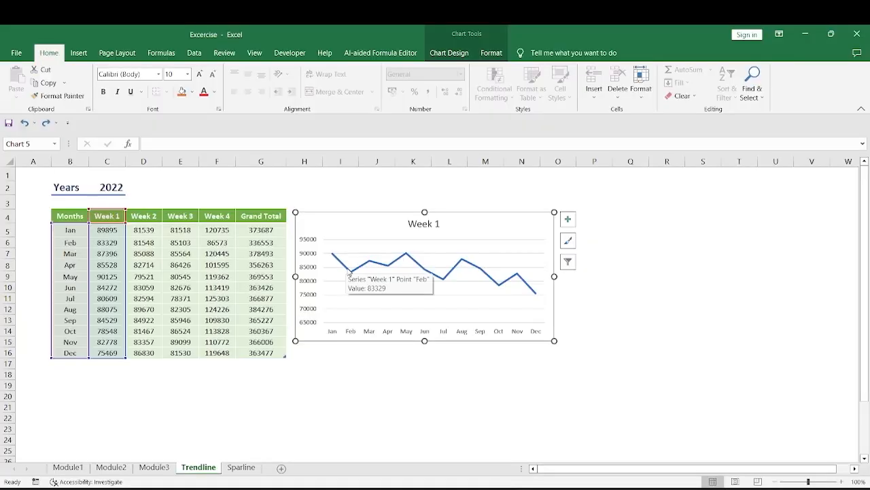
Change the line chart's data series to the Week 2 values and its series name to the Week 2 heading.
left_click(351, 270)
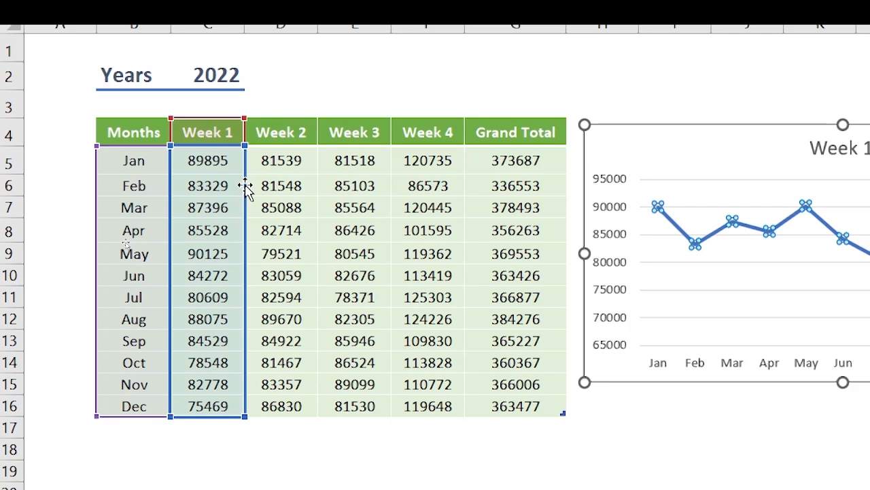
left_click_drag(245, 188, 283, 194)
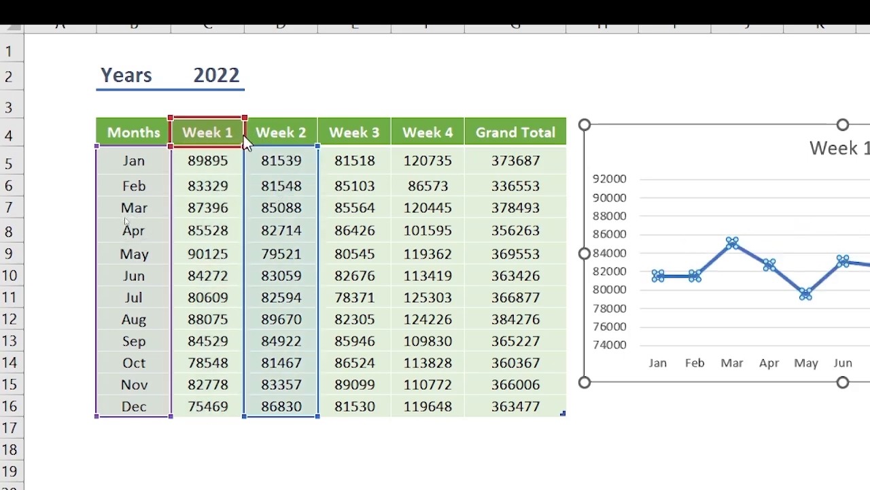
left_click_drag(243, 136, 286, 136)
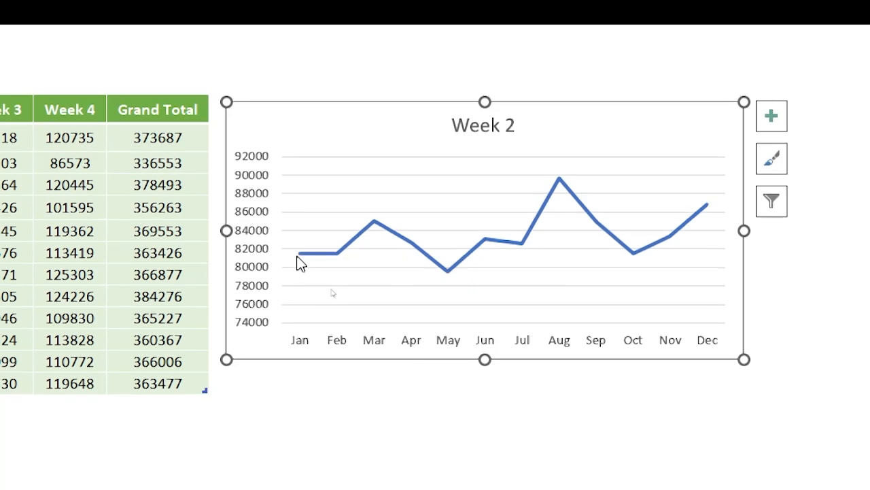
Examine the monthly points and overall trend of the Week 2 line chart from January to December.
mouse_move(301, 256)
mouse_move(298, 255)
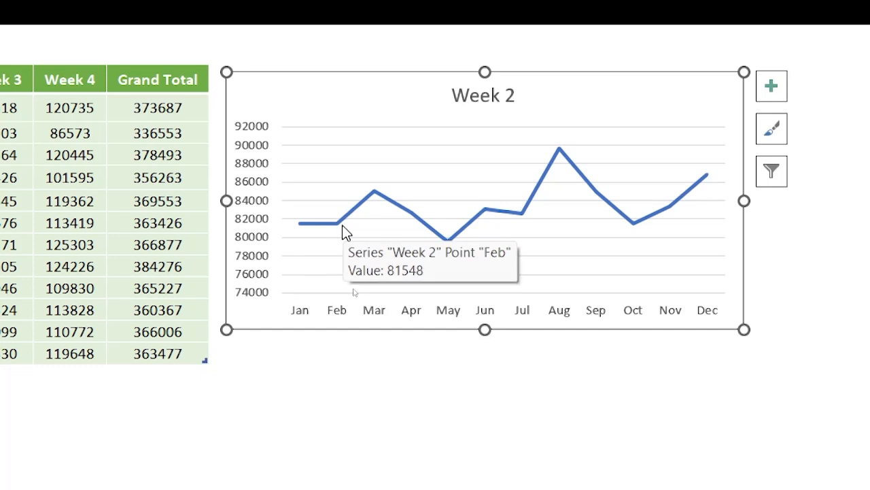
mouse_move(373, 193)
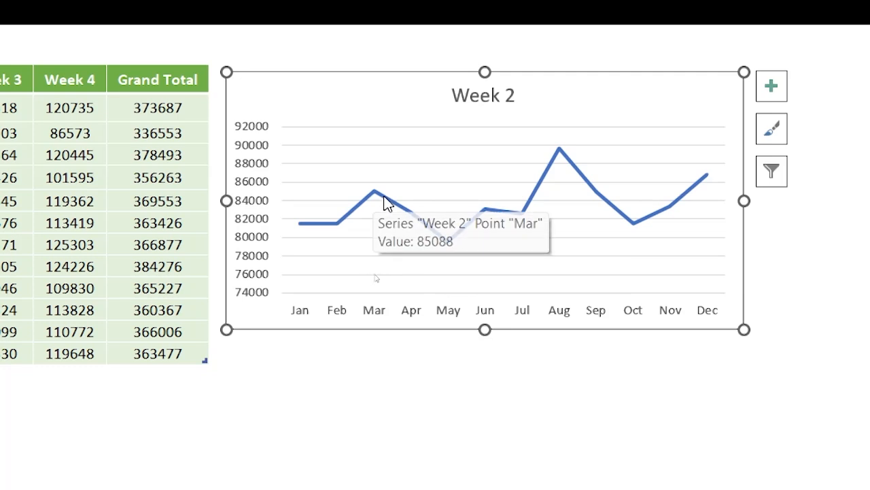
mouse_move(448, 243)
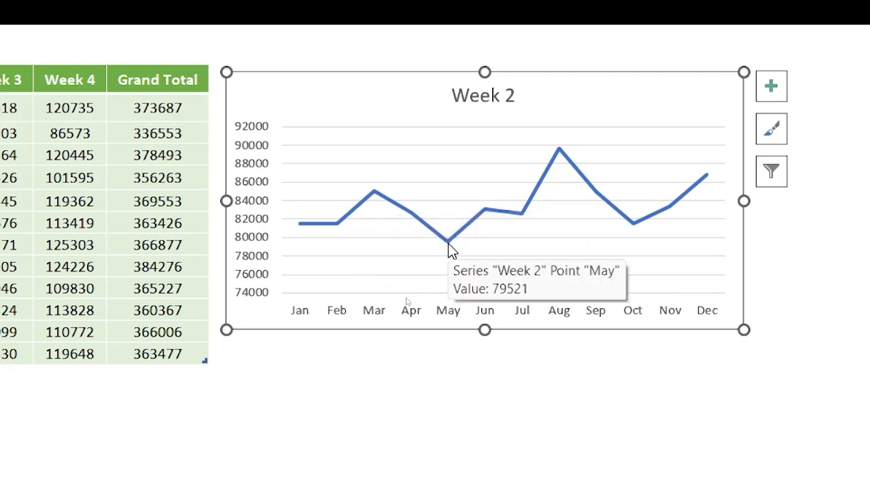
mouse_move(484, 212)
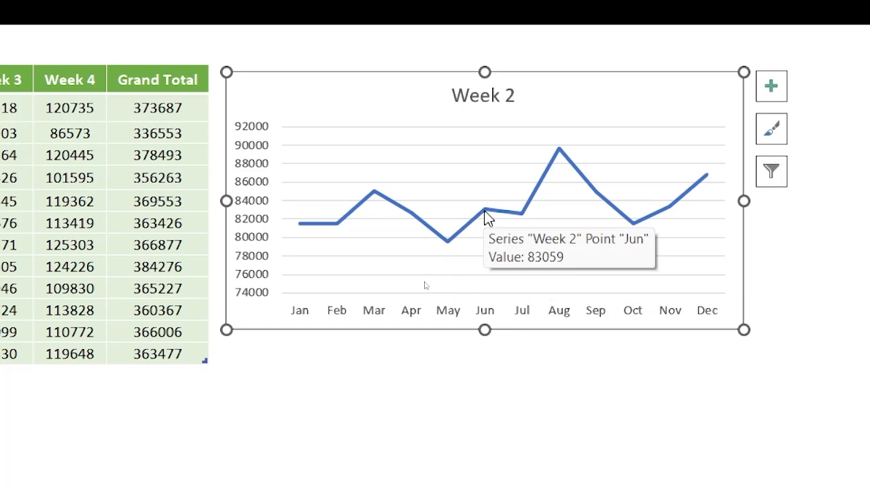
mouse_move(523, 218)
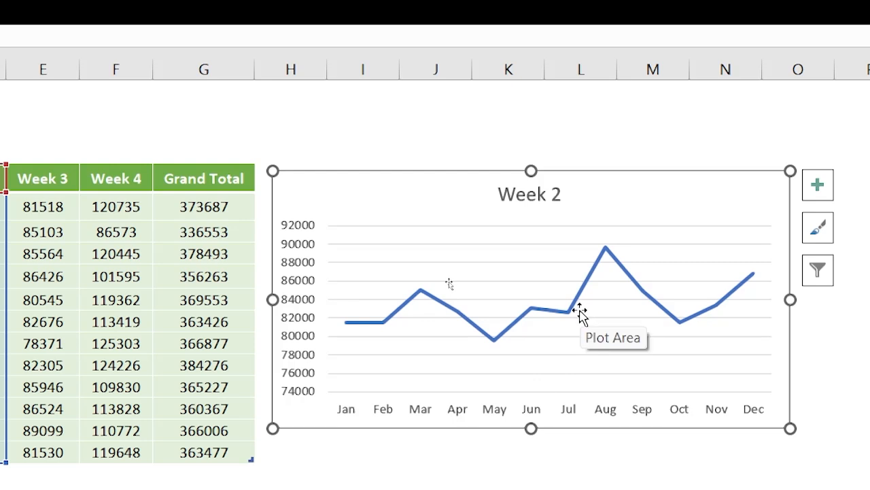
mouse_move(606, 256)
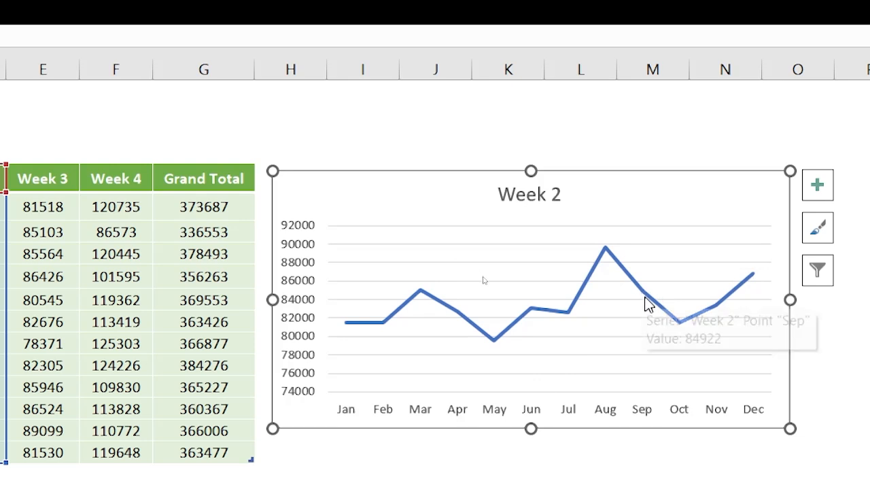
mouse_move(684, 329)
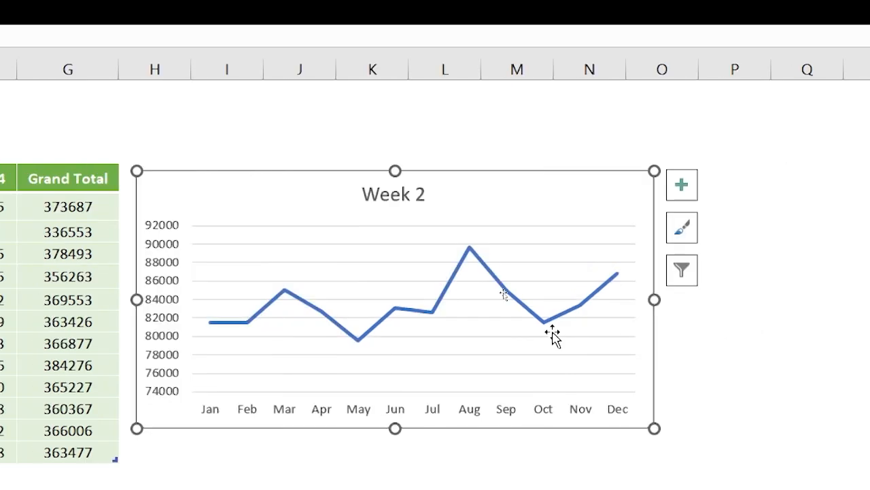
mouse_move(718, 309)
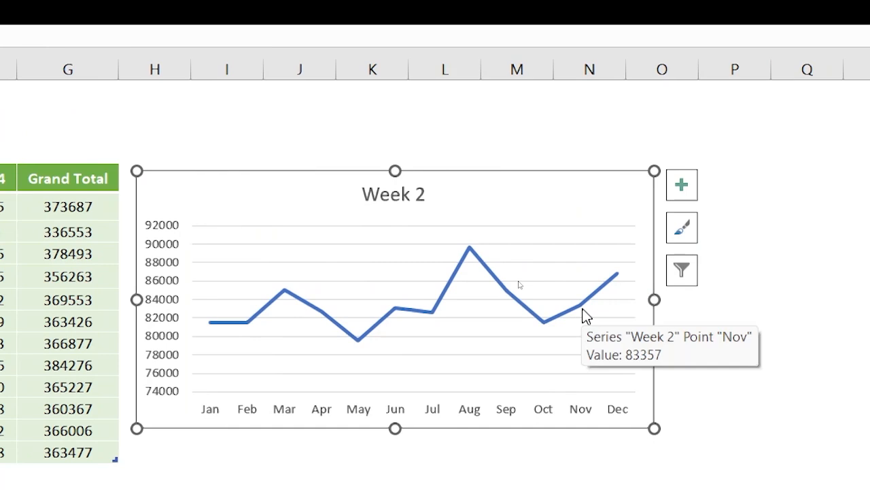
mouse_move(621, 281)
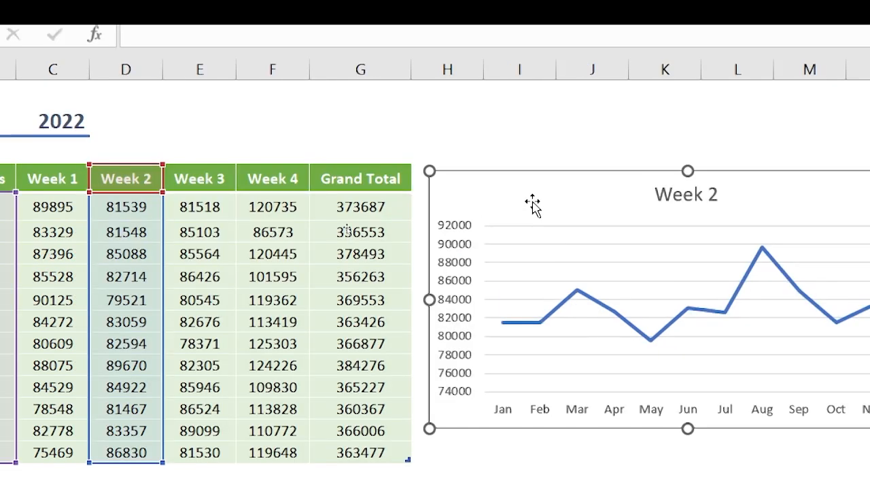
Change the line chart's data series to the Week 3 values and its series name to the Week 3 heading.
left_click(571, 298)
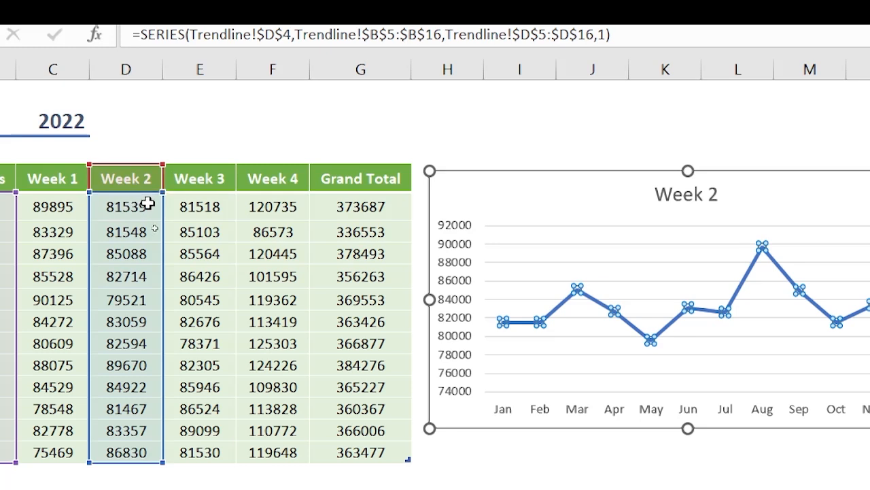
left_click_drag(166, 219, 194, 219)
left_click_drag(165, 176, 180, 178)
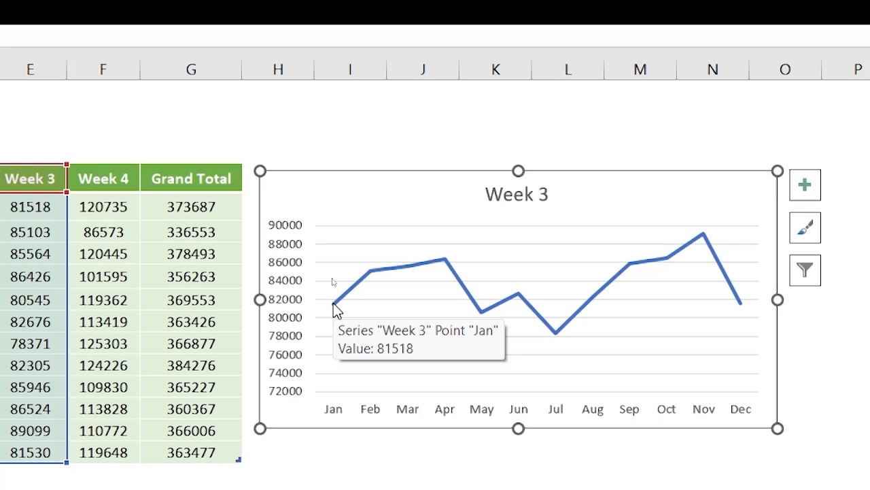
Examine the Week 3 line's monthly points, comparing its start, its end, and its high and low months.
mouse_move(743, 311)
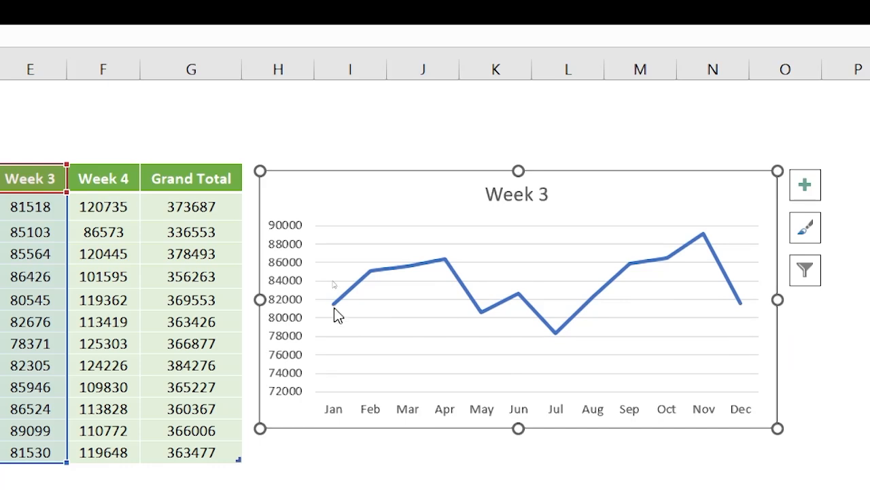
mouse_move(369, 280)
mouse_move(559, 335)
mouse_move(630, 263)
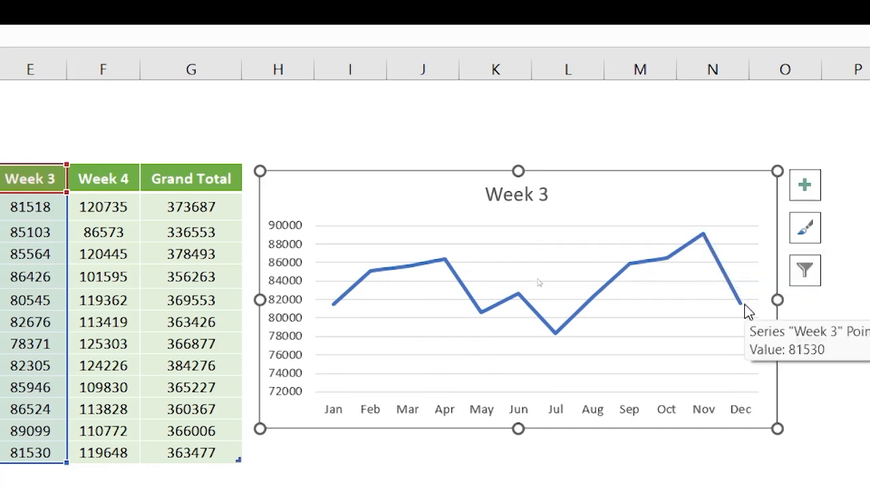
mouse_move(556, 333)
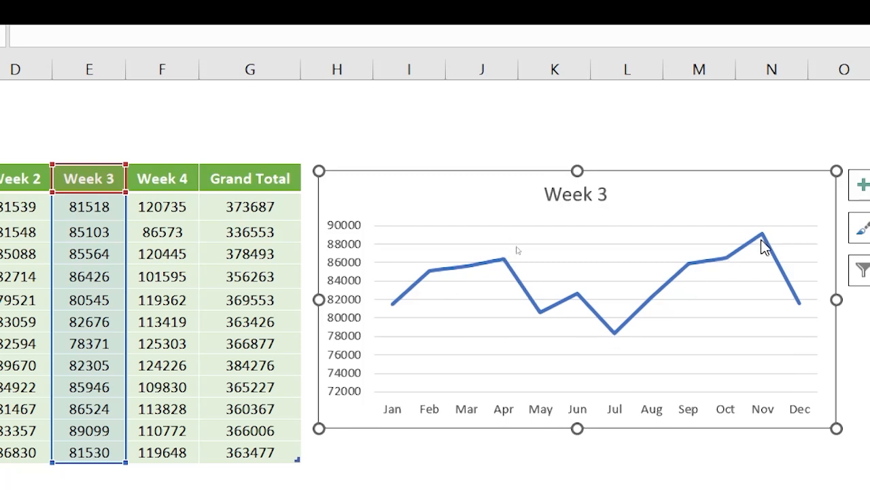
mouse_move(763, 235)
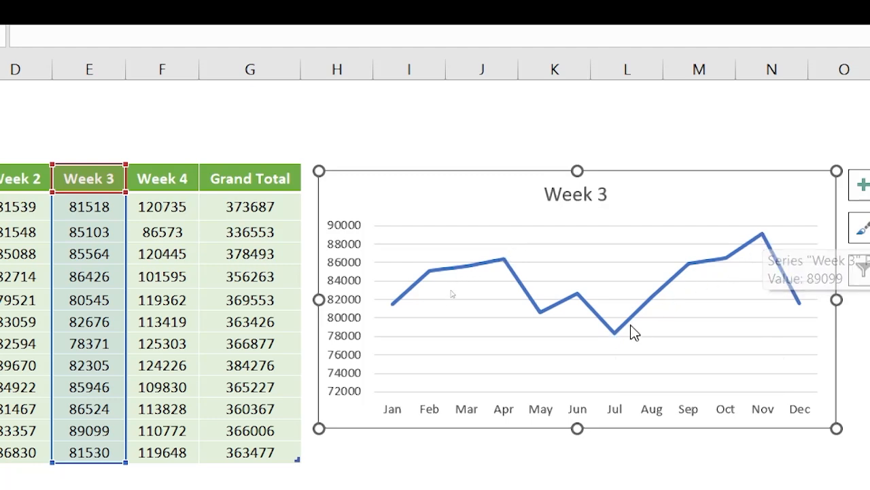
mouse_move(615, 336)
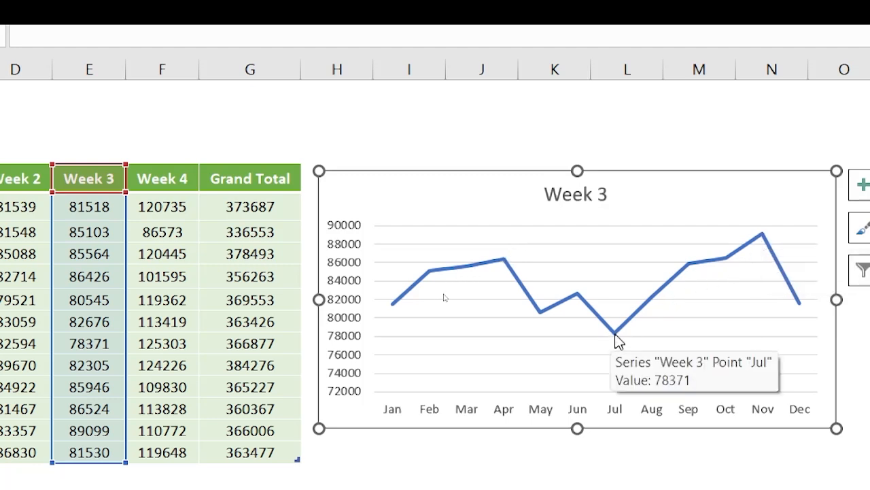
Move the line chart's data series from the Week 3 column to the Week 4 values and heading.
left_click(476, 264)
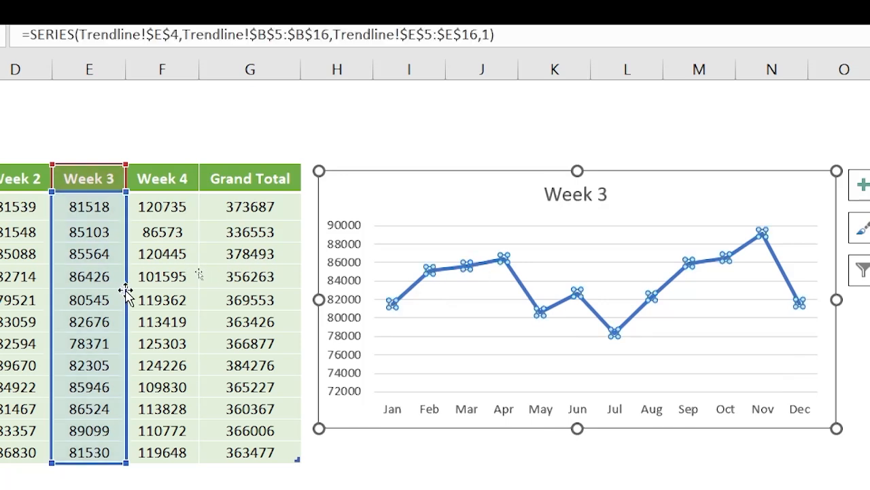
left_click_drag(128, 292, 152, 266)
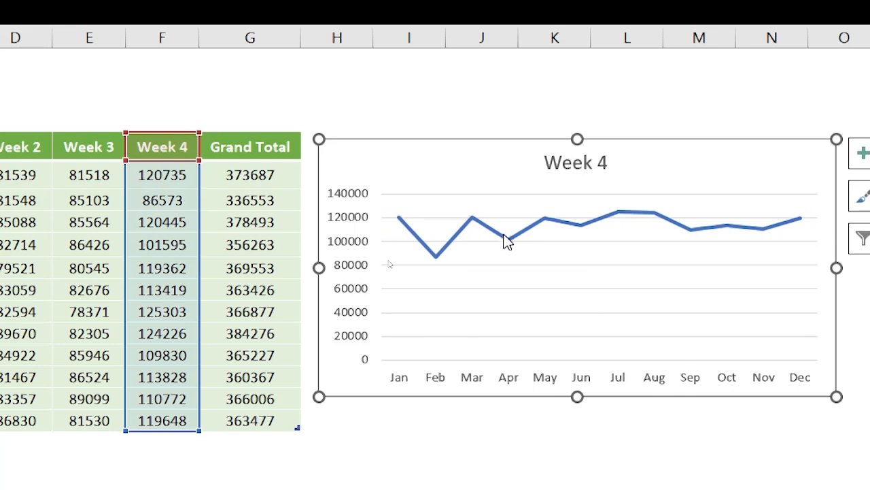
Examine the Week 4 line's monthly points and how its dips and rises run from January to December.
mouse_move(608, 220)
mouse_move(804, 226)
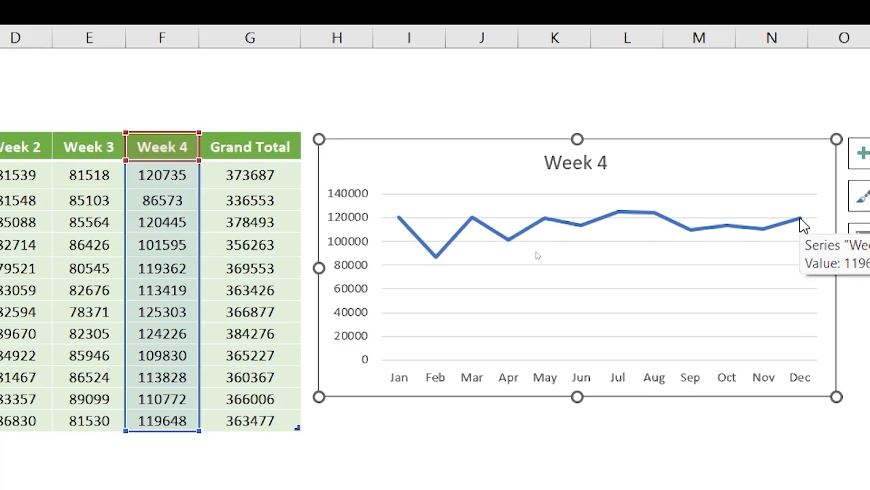
mouse_move(399, 221)
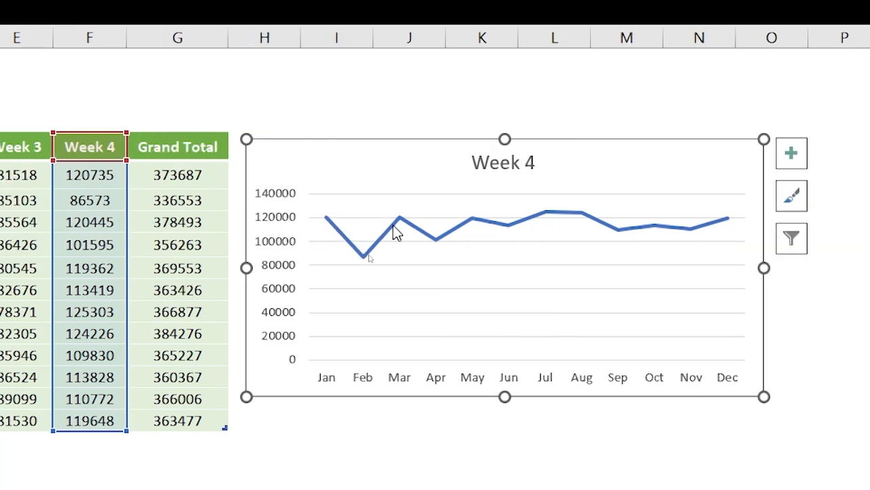
mouse_move(478, 226)
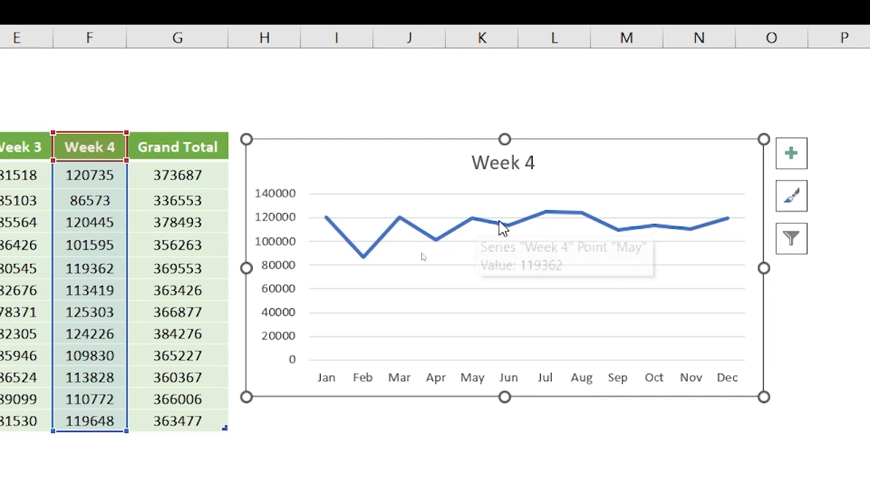
mouse_move(598, 228)
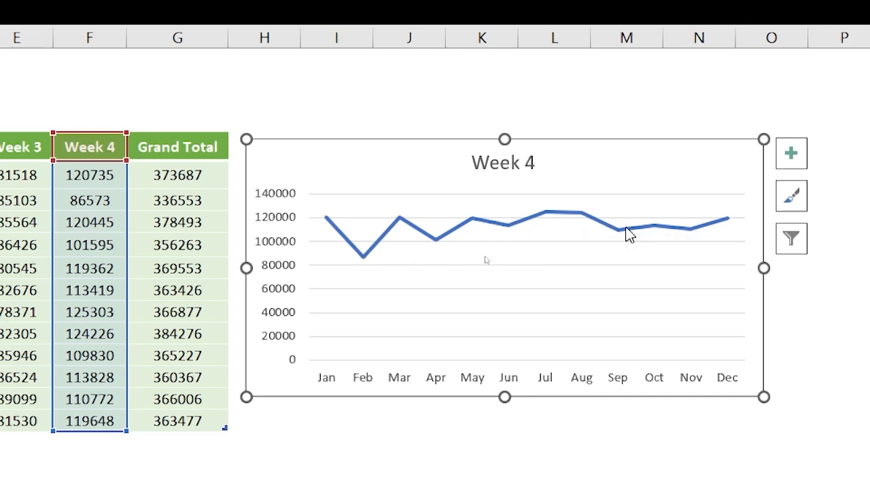
mouse_move(732, 218)
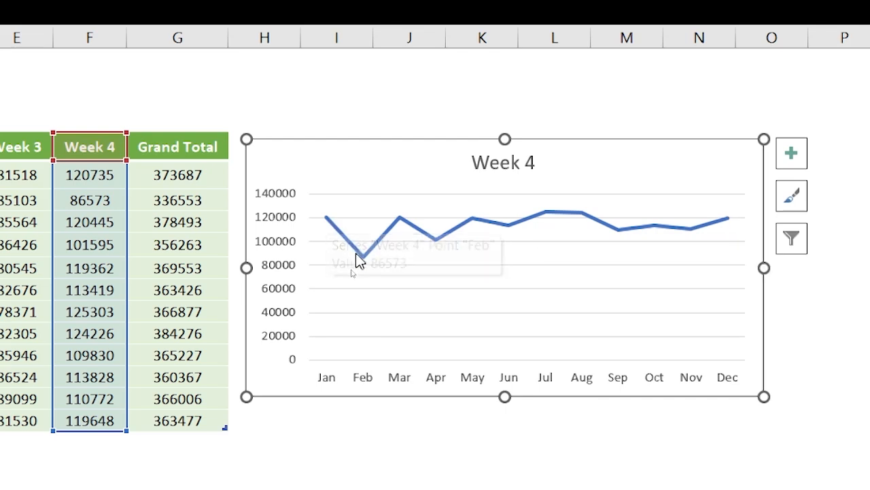
mouse_move(362, 262)
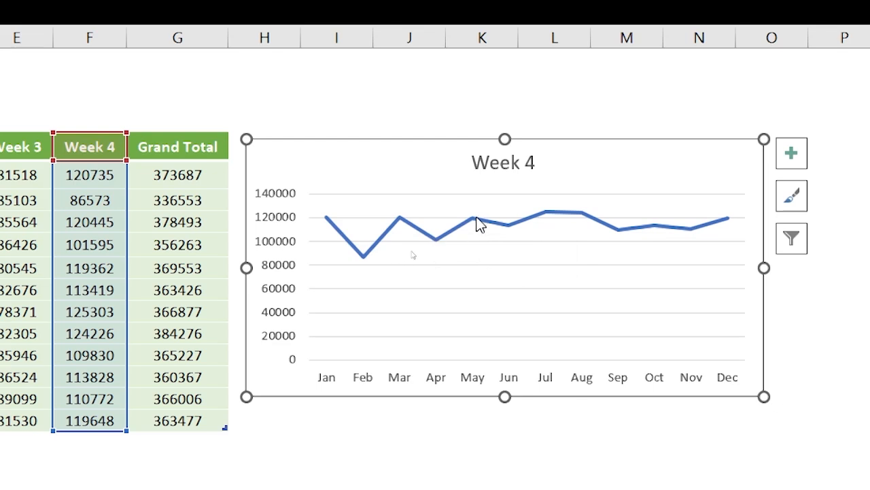
mouse_move(509, 229)
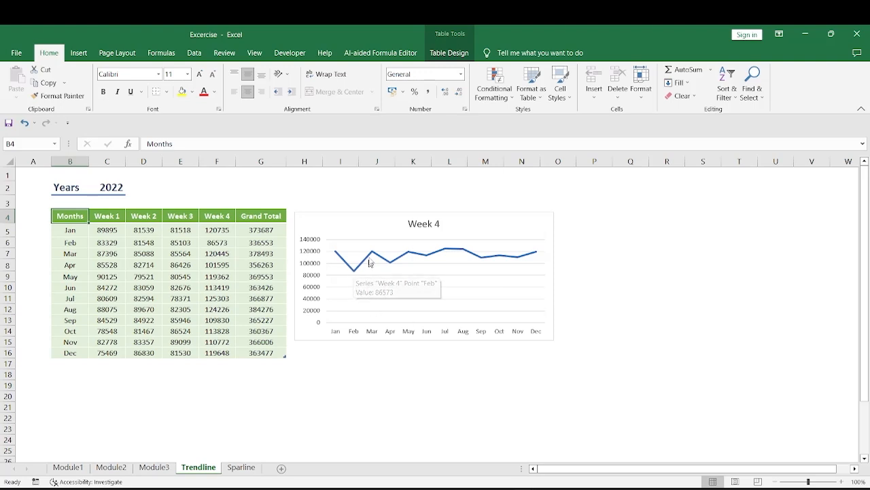
mouse_move(373, 256)
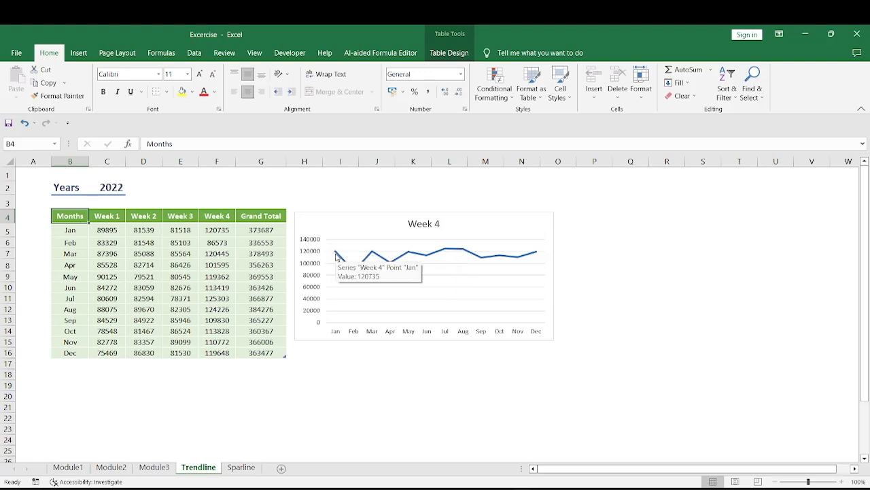
Insert a basic 2-D line chart from the Months and Week 1 to Week 4 columns, headings included (B4:F16).
left_click_drag(68, 217, 223, 351)
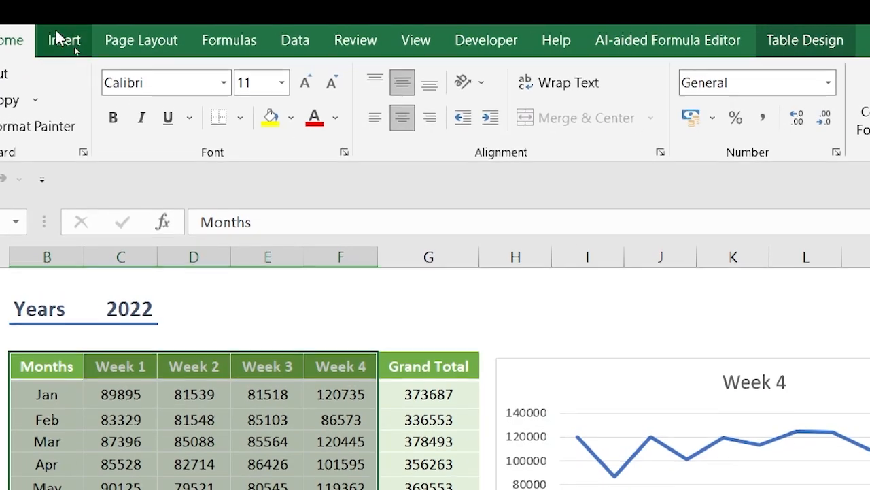
left_click(61, 42)
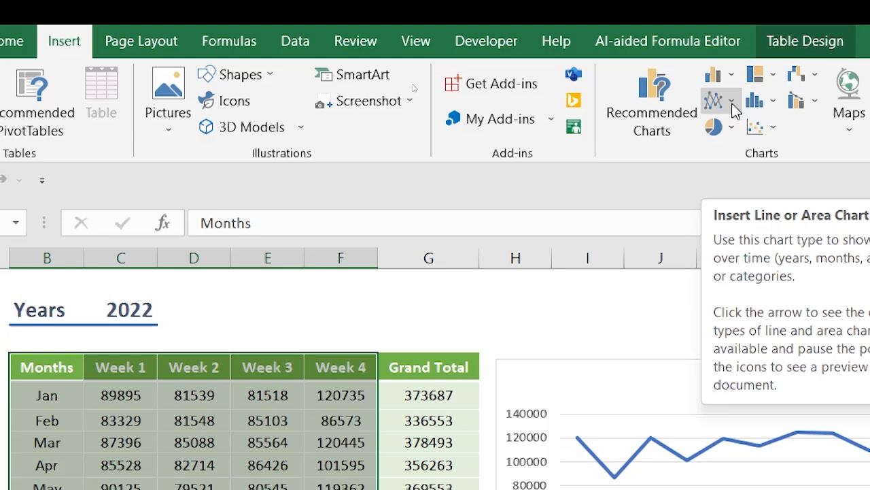
left_click(733, 105)
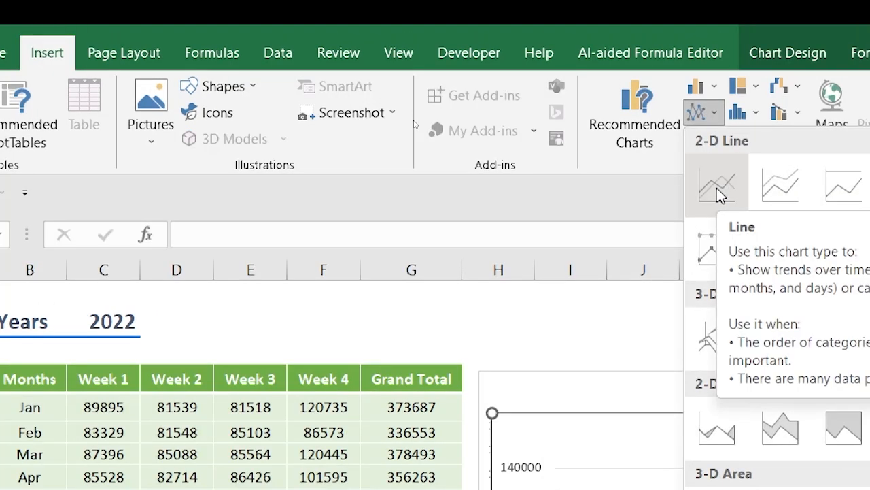
left_click(717, 188)
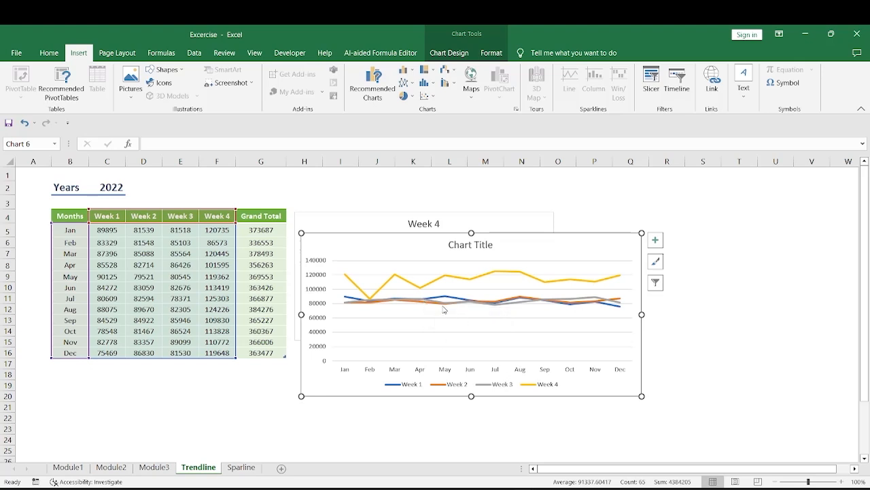
Set the minimum bound of the four-week chart's vertical axis to 60000.
mouse_move(444, 306)
mouse_move(499, 305)
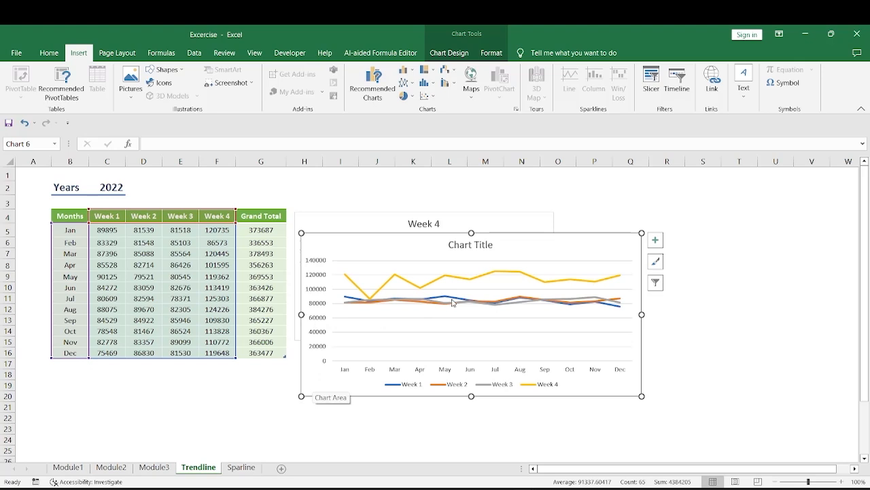
double_click(316, 324)
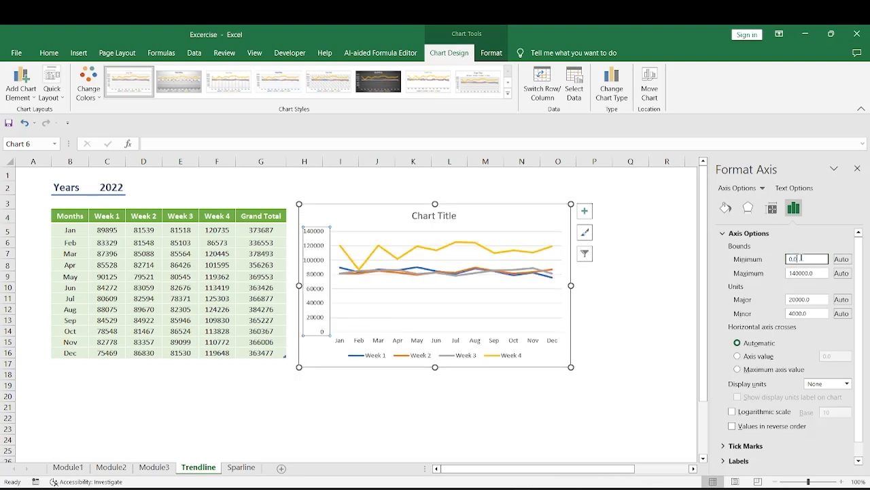
left_click_drag(803, 259, 784, 262)
type("60000")
key("Return")
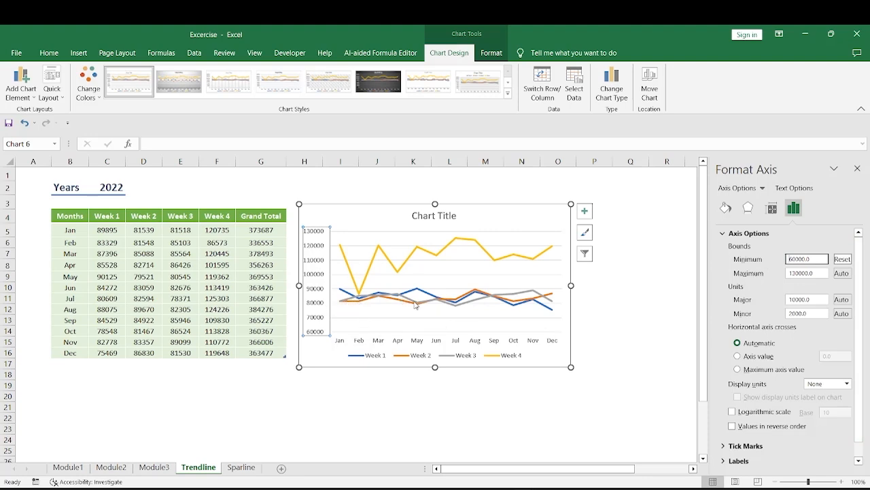
Set the vertical axis's major unit to 5000 and select the legend of the four-week chart.
mouse_move(416, 306)
mouse_move(346, 294)
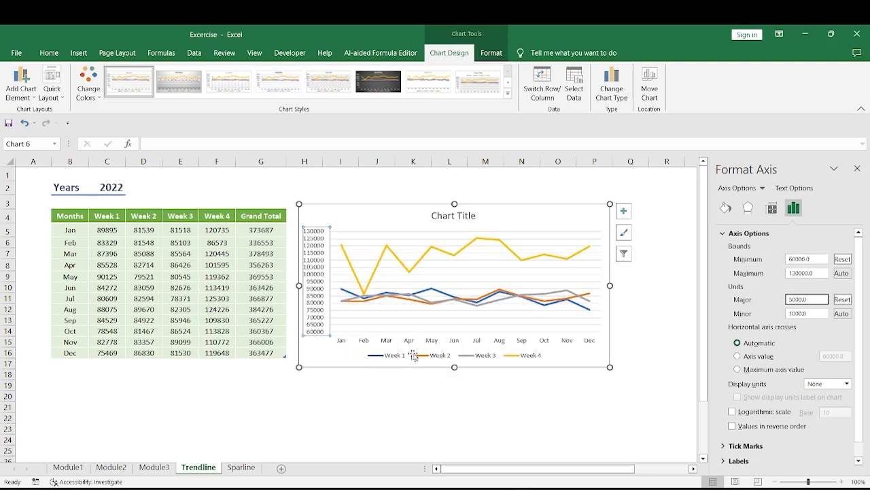
left_click(510, 355)
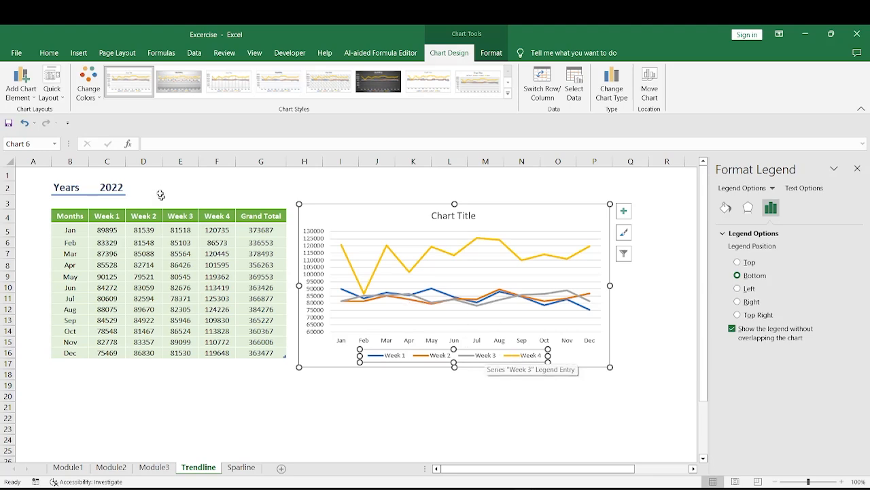
Delete the Week 3 and Week 4 series from the four-week line chart, keeping Week 1 and Week 2.
left_click(418, 302)
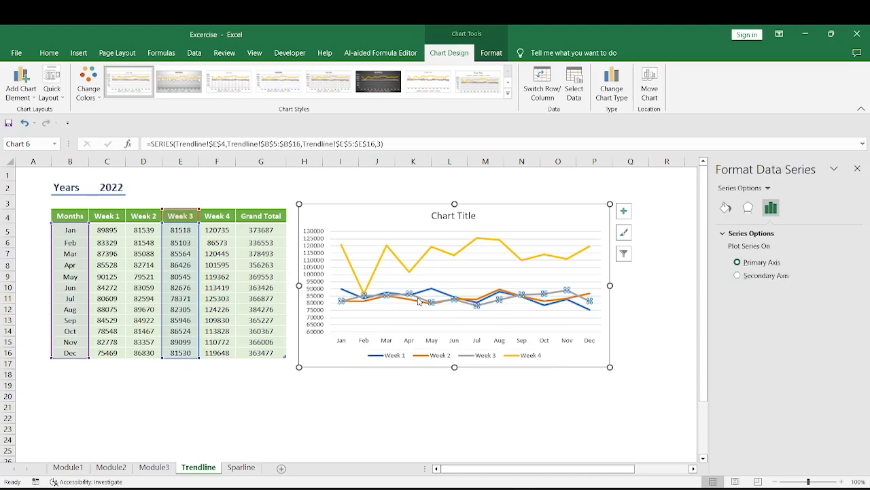
key("Delete")
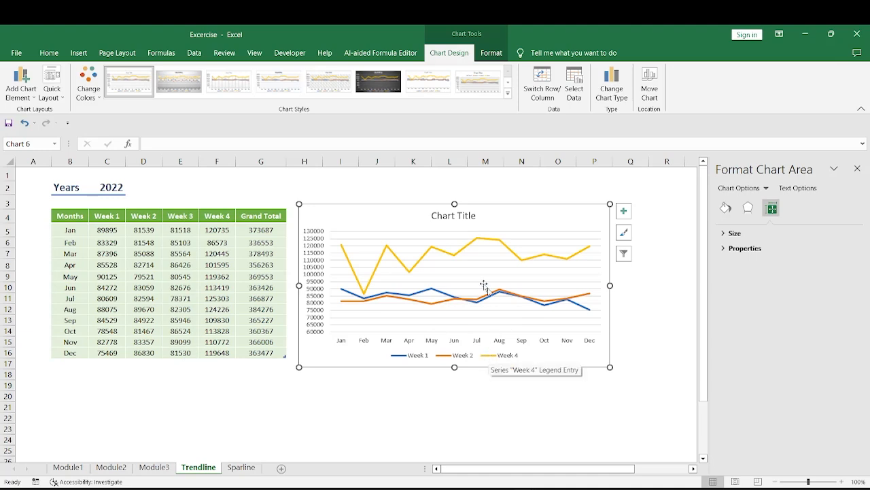
left_click(459, 256)
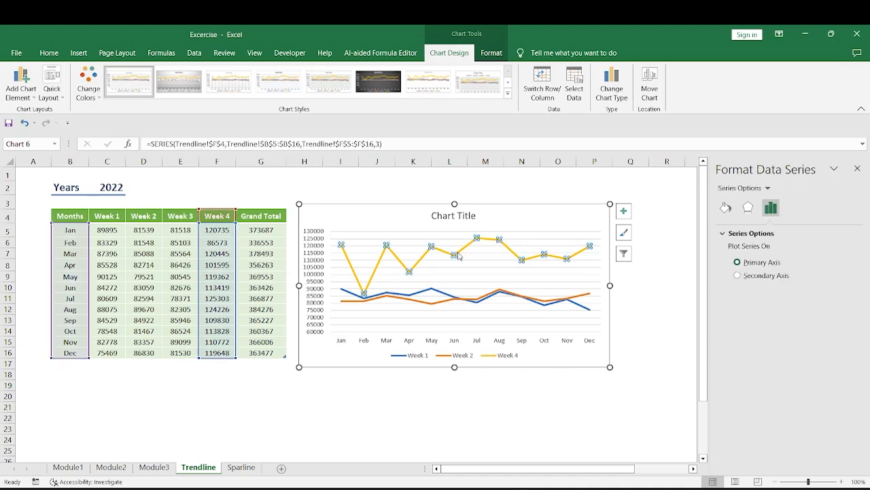
mouse_move(459, 255)
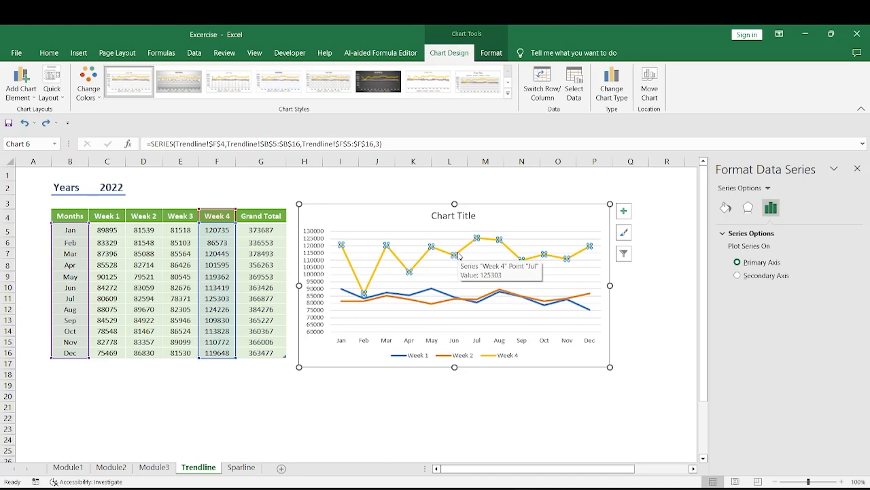
key("Delete")
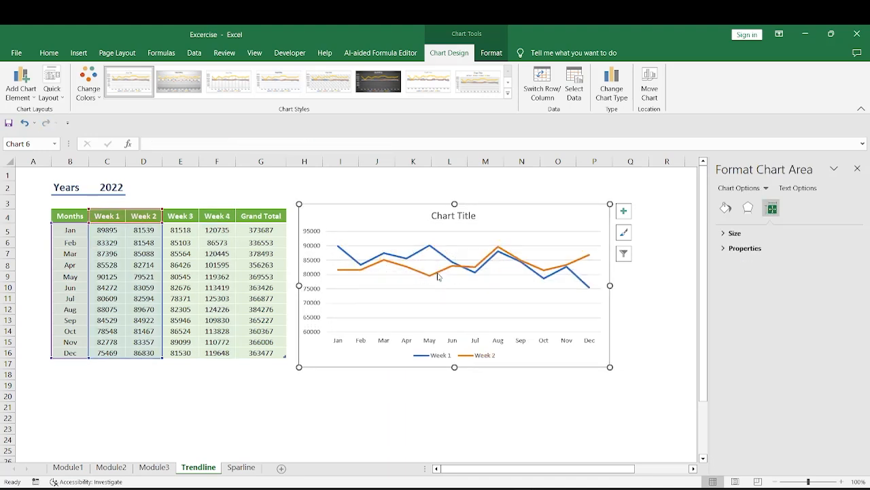
Compare the Week 1 and Week 2 lines point by point from January to December.
mouse_move(340, 250)
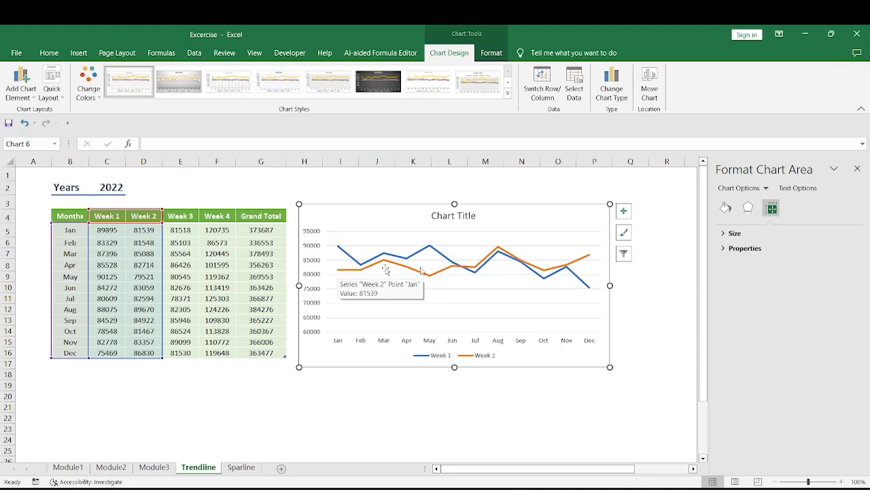
mouse_move(589, 258)
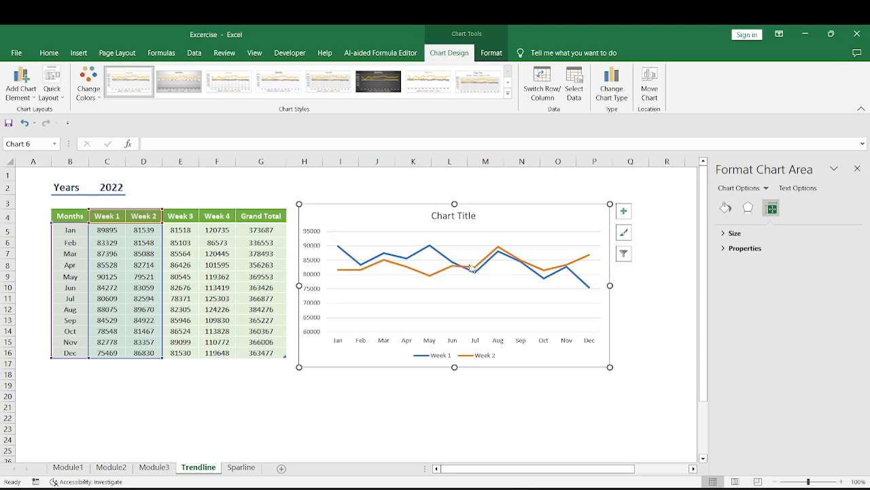
mouse_move(591, 291)
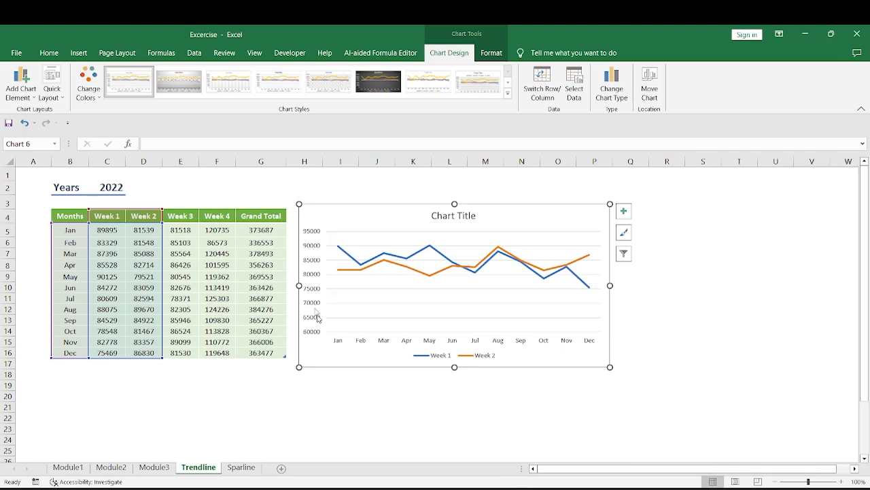
mouse_move(340, 274)
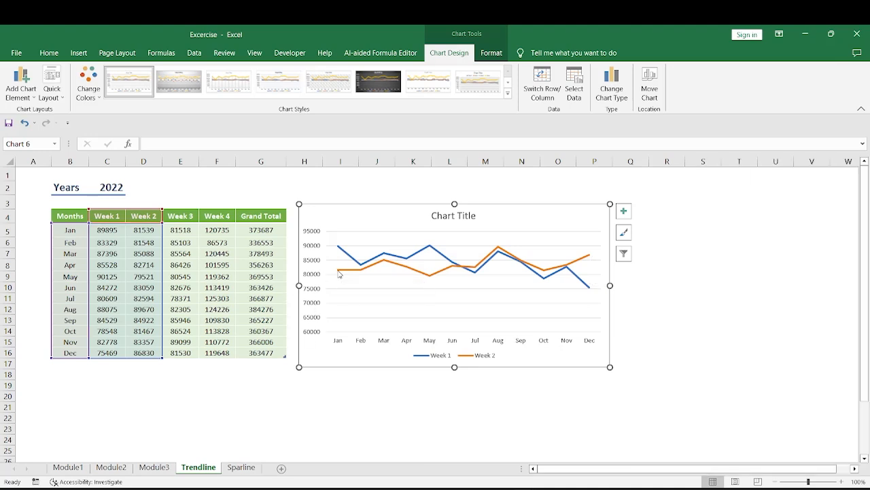
mouse_move(427, 279)
mouse_move(500, 250)
mouse_move(545, 272)
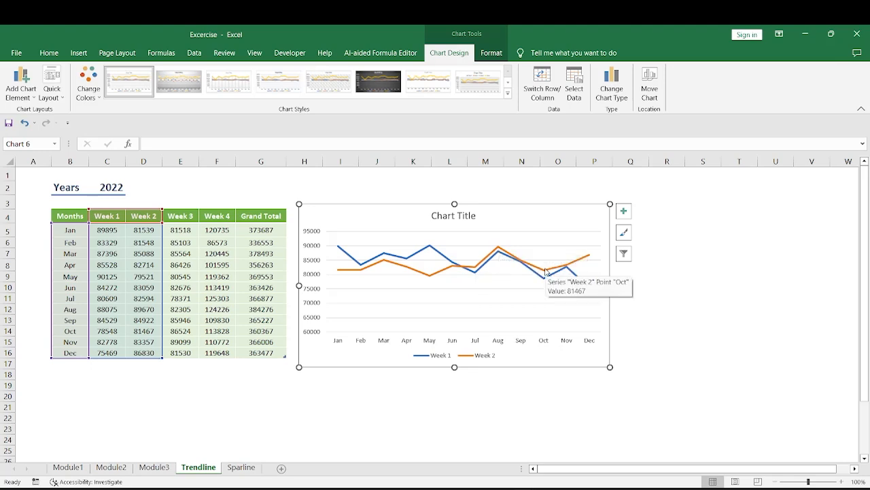
mouse_move(588, 257)
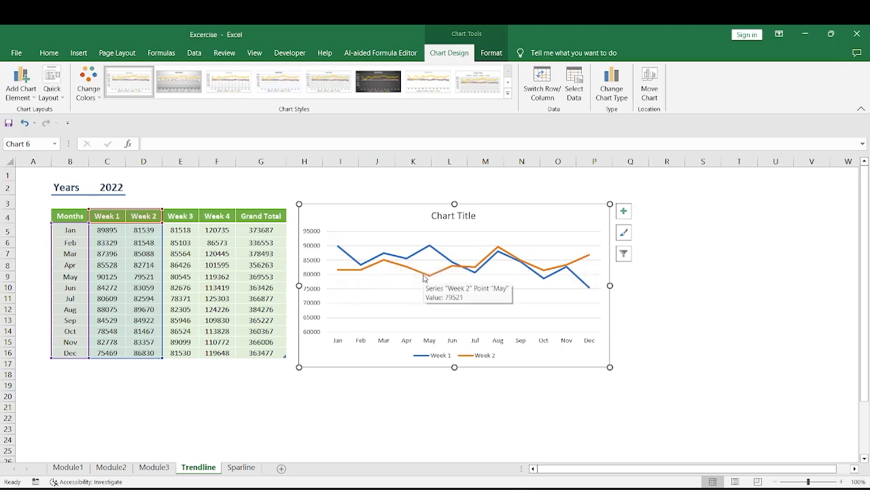
mouse_move(466, 271)
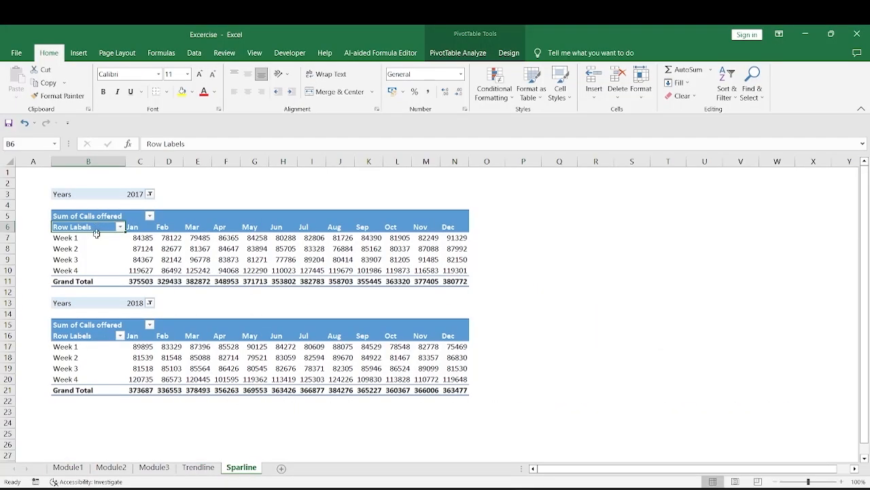
Review the 2017 calls-offered pivot table on the Sparline sheet, including its value block and the Week 1 to Week 4 rows.
left_click_drag(97, 227, 456, 281)
left_click(78, 227)
left_click_drag(138, 236, 459, 268)
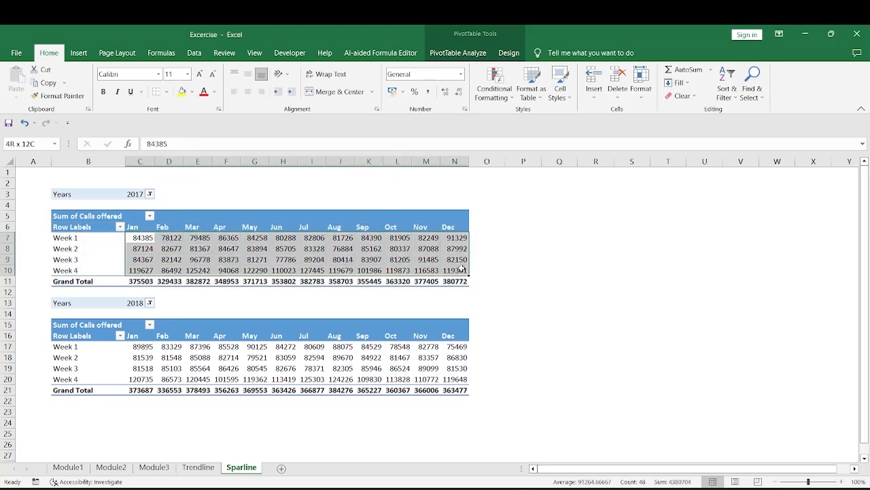
left_click(63, 237)
left_click(63, 249)
left_click(63, 260)
left_click(64, 269)
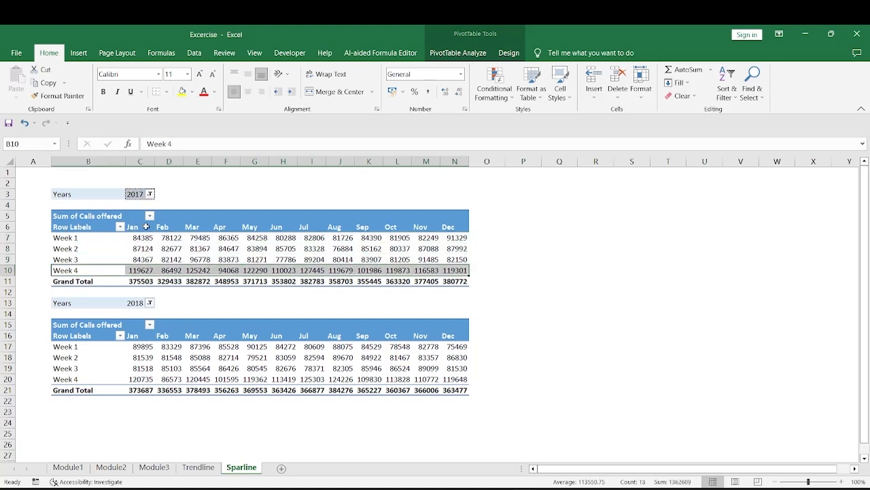
Examine the January to December headings of the 2017 table together with the monthly values of each week row.
left_click_drag(134, 226, 452, 227)
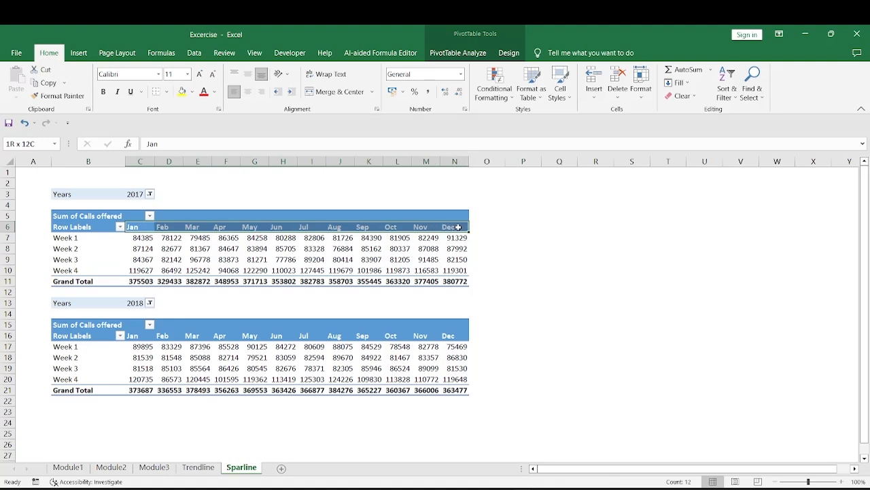
left_click(141, 227)
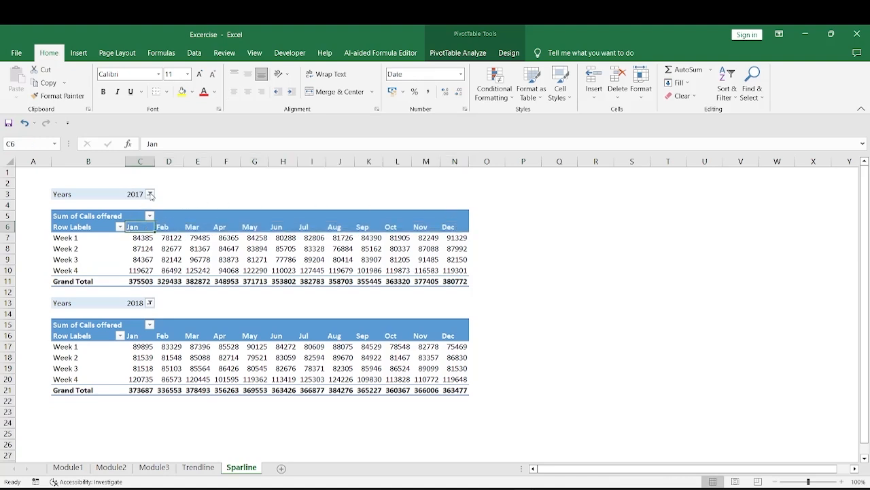
left_click(53, 237)
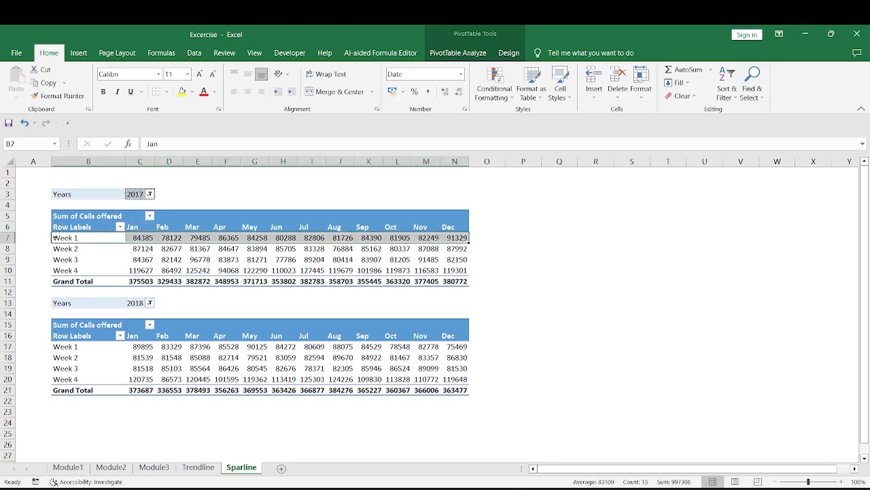
left_click_drag(136, 227, 450, 227)
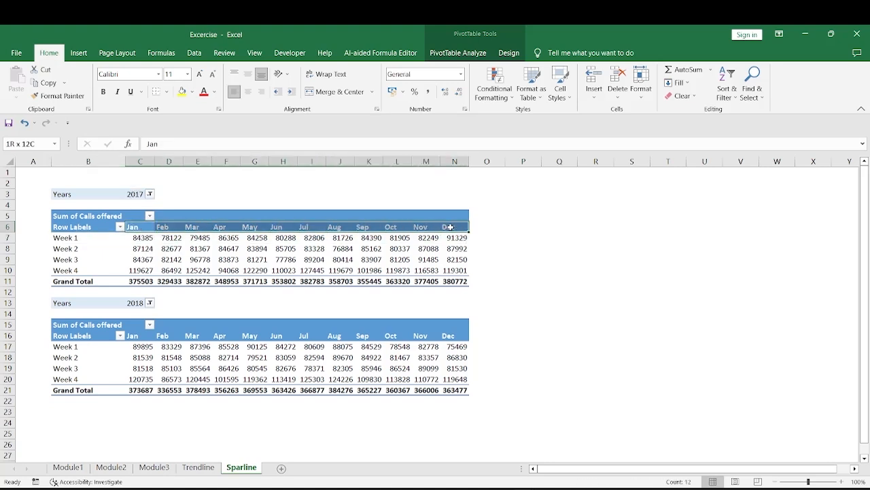
left_click_drag(135, 237, 465, 238)
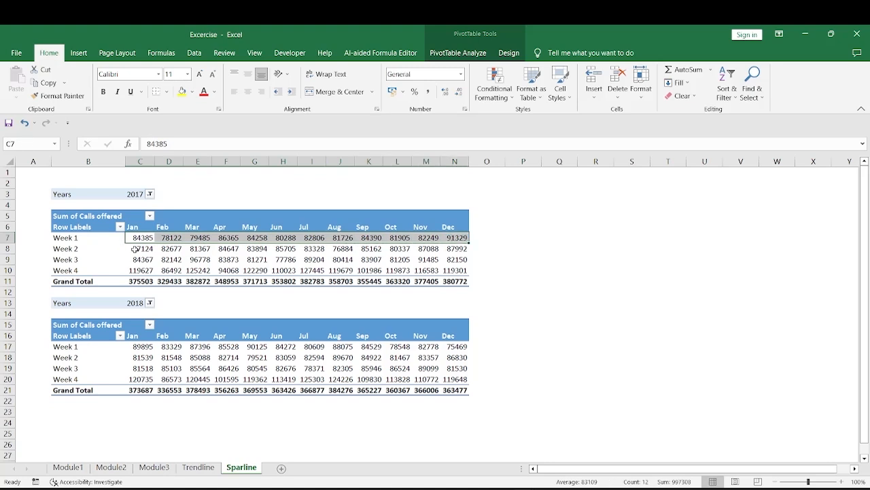
left_click_drag(135, 249, 456, 251)
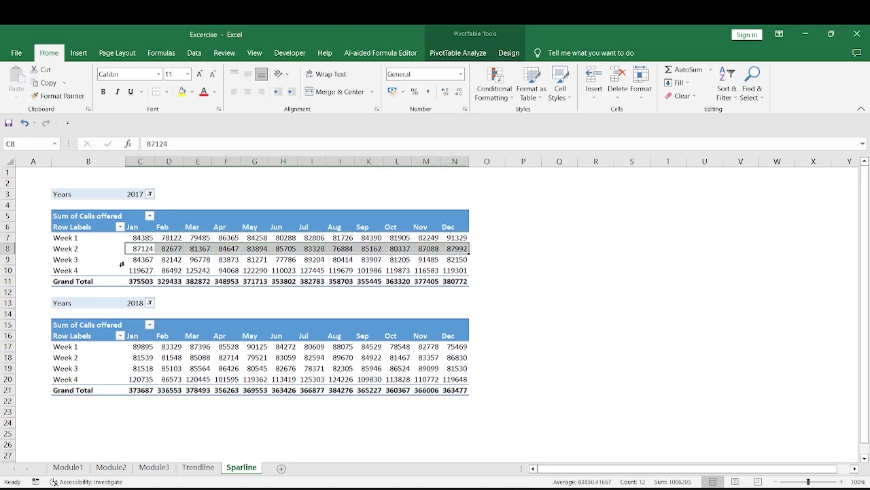
left_click(140, 261)
left_click_drag(139, 264, 450, 269)
left_click(170, 237)
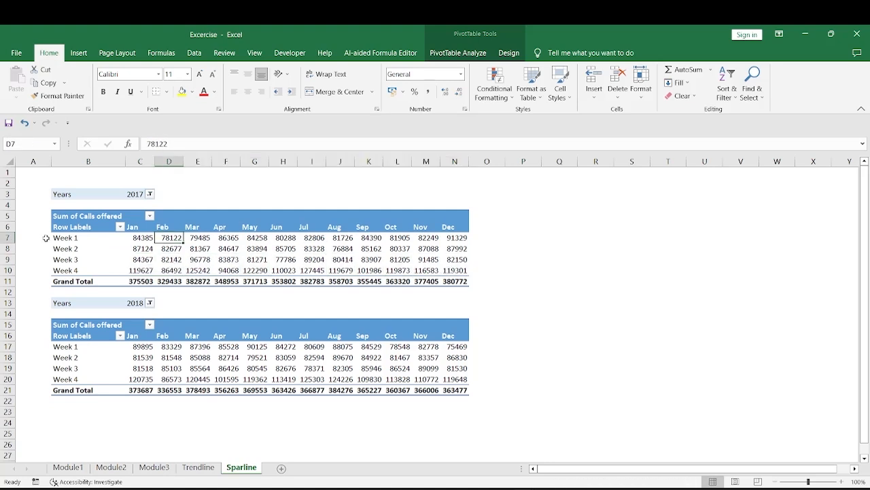
left_click_drag(132, 238, 457, 237)
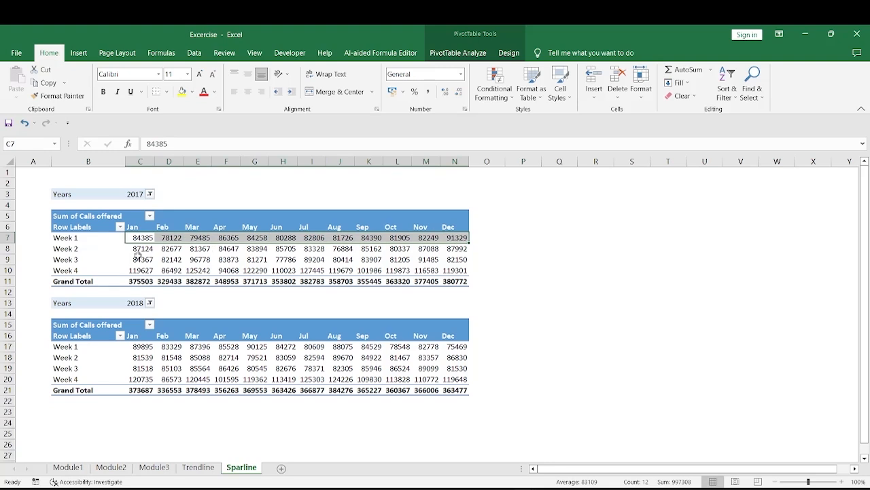
mouse_move(137, 238)
left_click(74, 238)
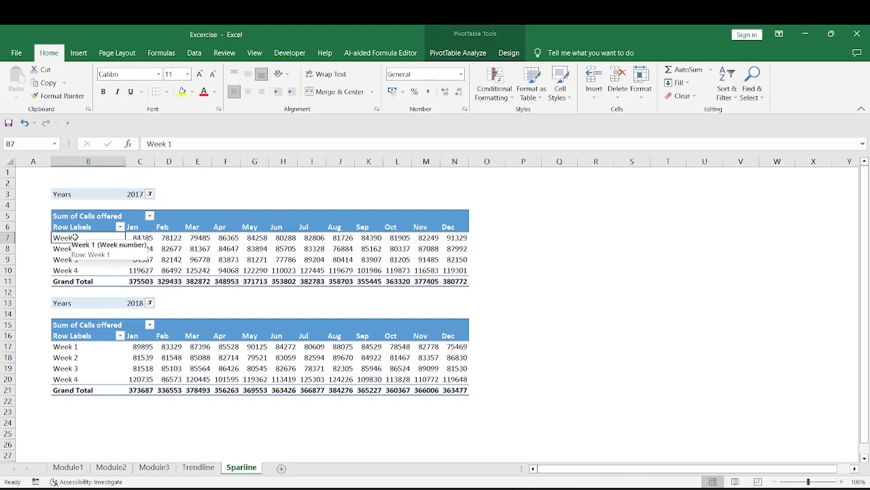
left_click_drag(75, 238, 454, 270)
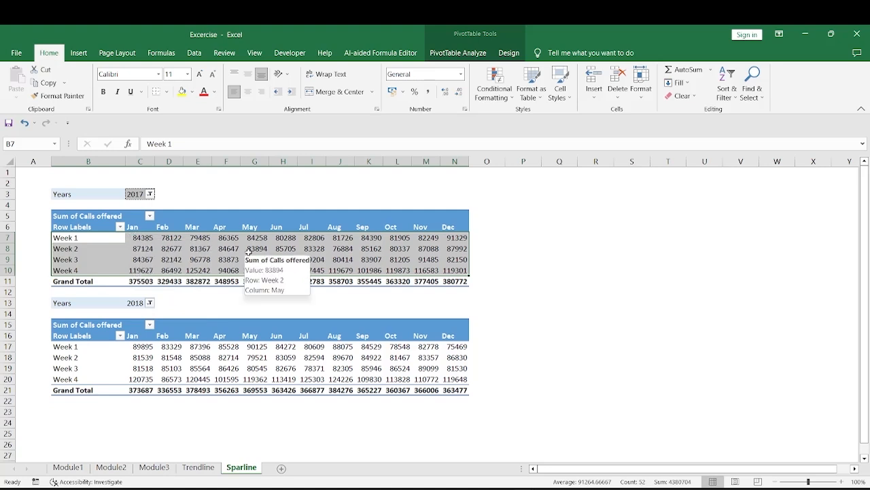
Insert a line sparkline in cell O7 from the 2017 Week 1 monthly values, data range C7:N7.
left_click(478, 238)
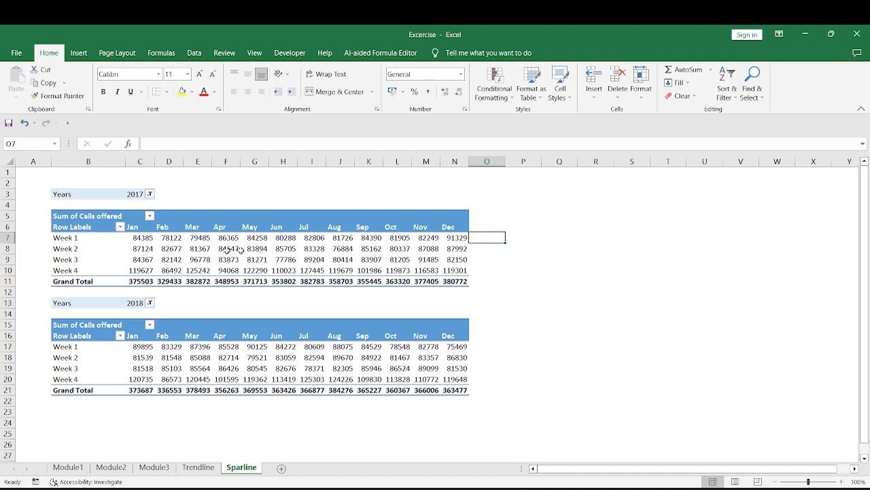
mouse_move(131, 237)
left_click_drag(136, 238, 452, 237)
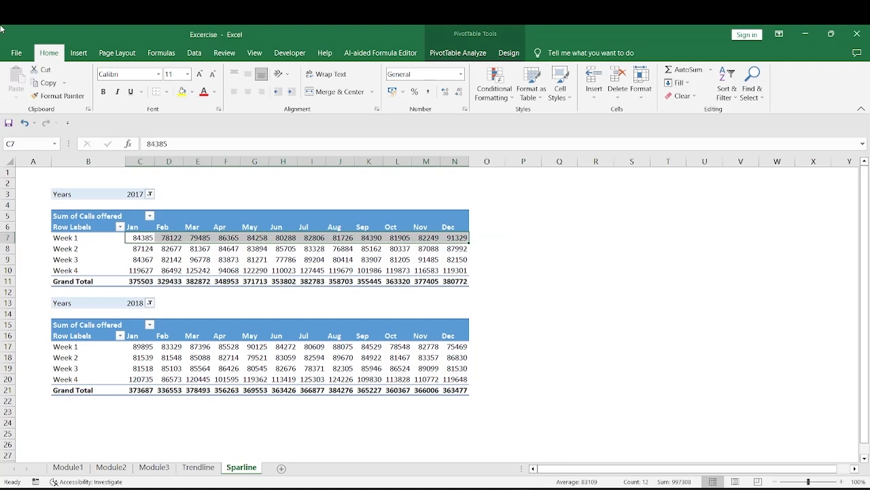
left_click(485, 234)
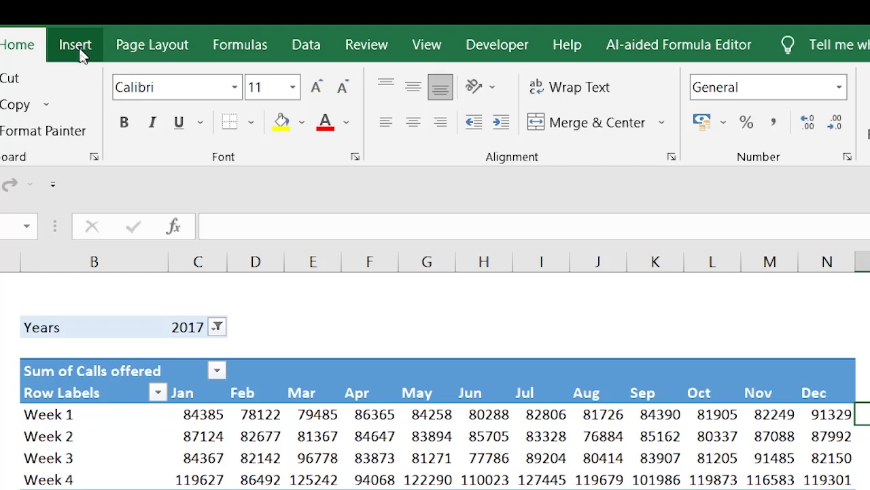
left_click(76, 46)
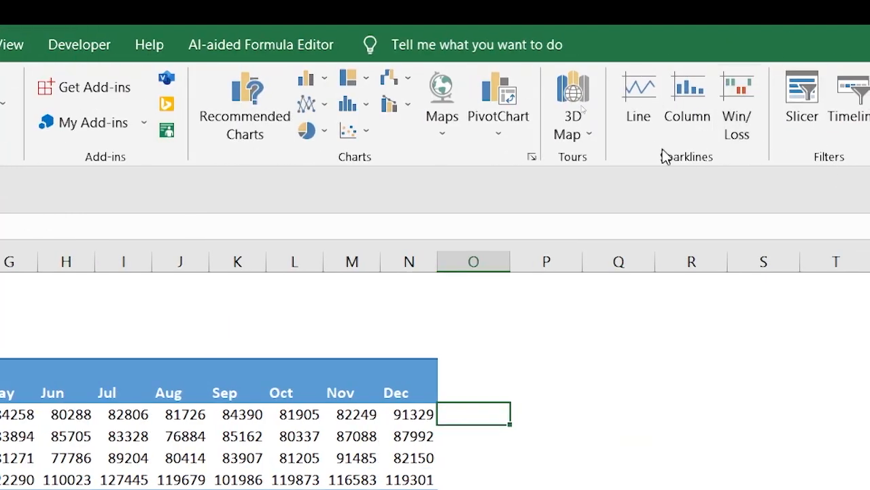
left_click(639, 102)
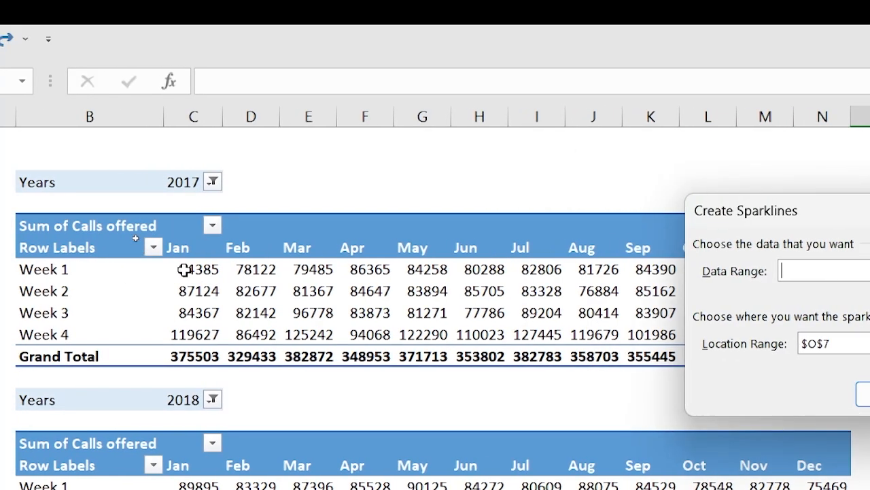
left_click_drag(184, 269, 823, 272)
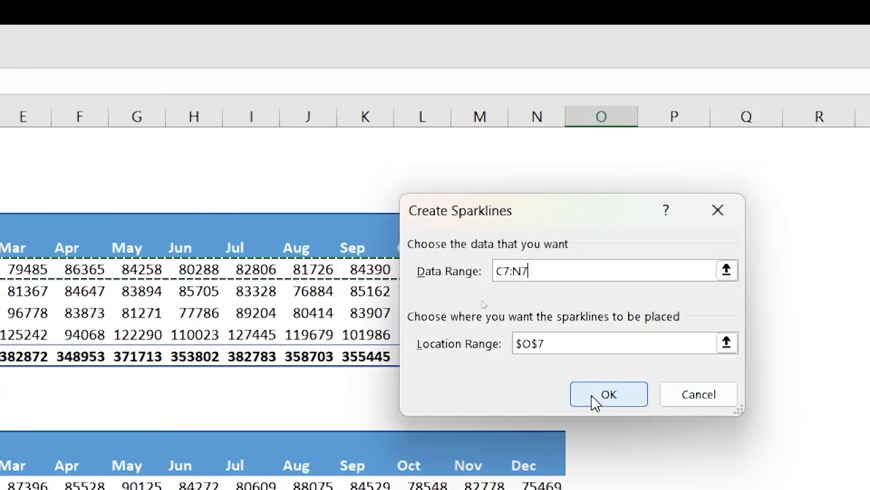
left_click(847, 399)
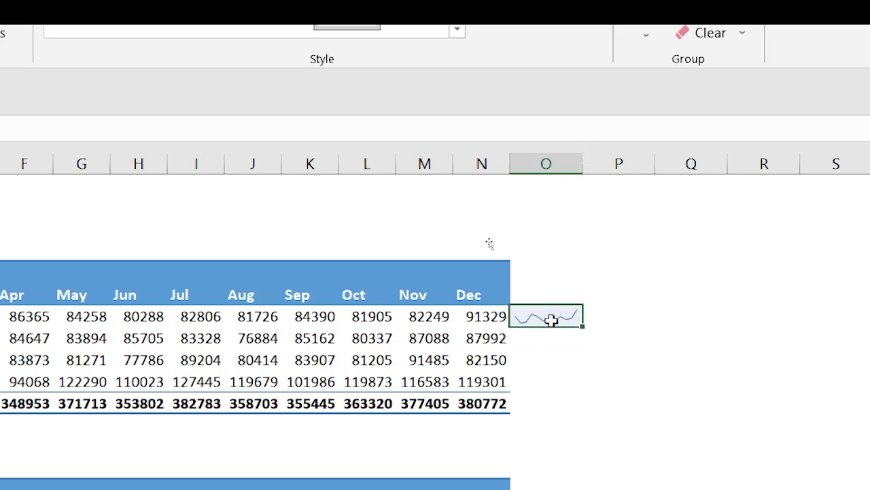
Widen column O and apply the Black, Sparkline Style Dark #4 style to the Week 1 sparkline.
left_click_drag(580, 163, 677, 171)
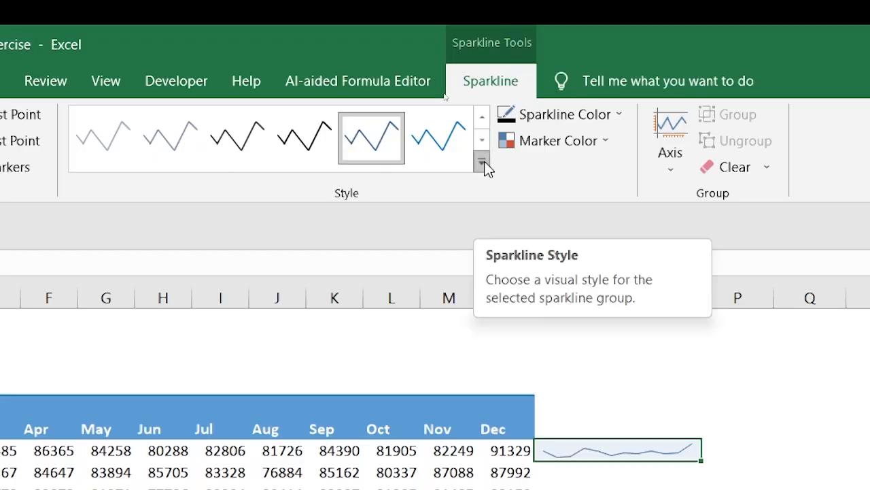
left_click(483, 163)
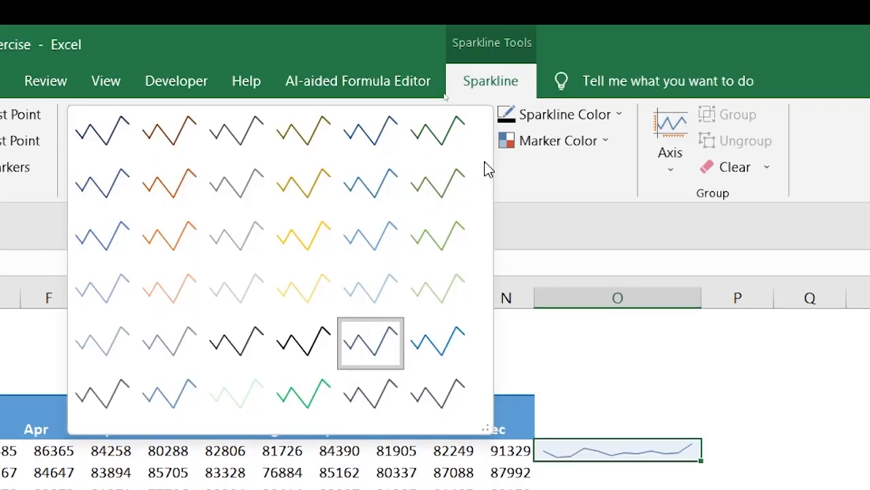
left_click(310, 351)
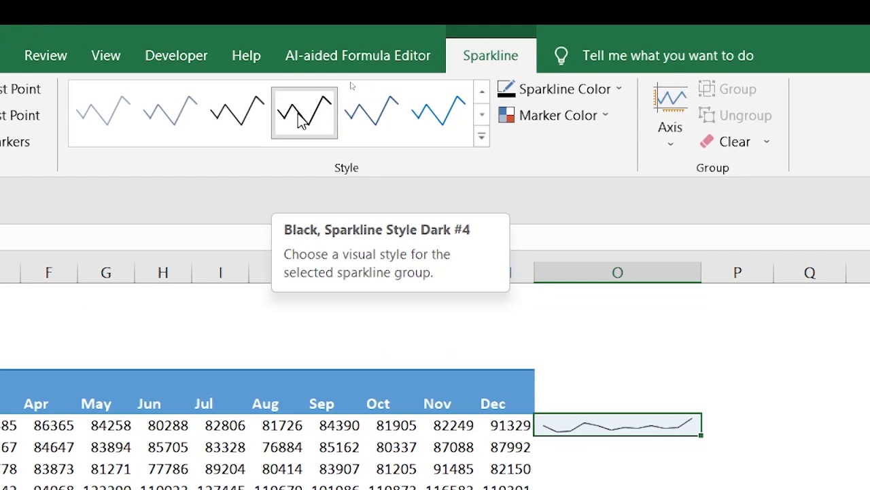
Change the Week 1 sparkline's line color to dark blue.
left_click(619, 91)
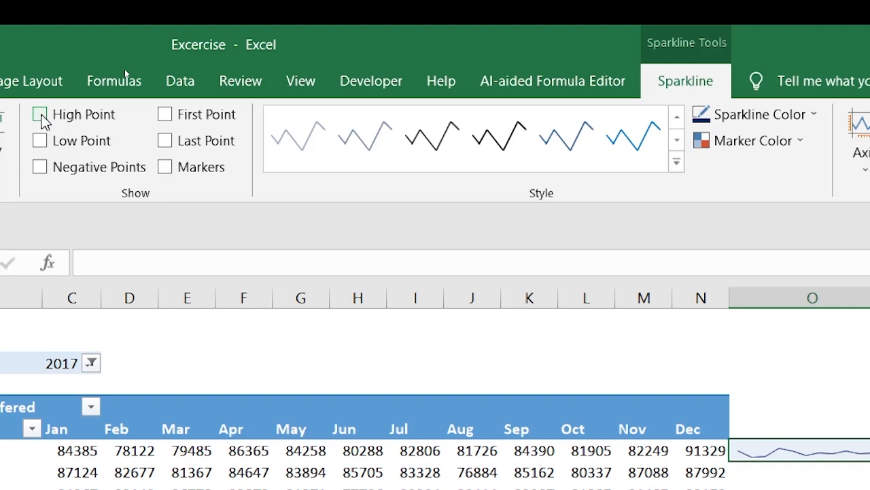
Show the high and low points on the Week 1 line sparkline and set its line weight to 2¼ pt.
left_click(41, 115)
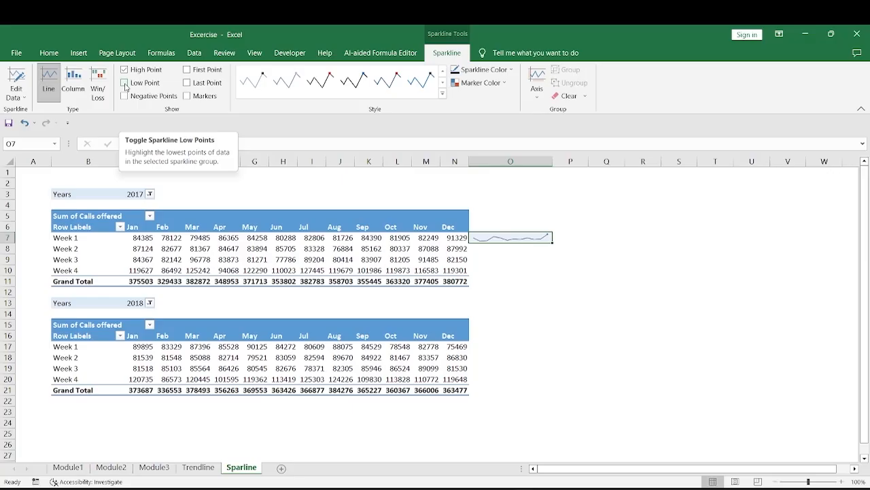
left_click(125, 86)
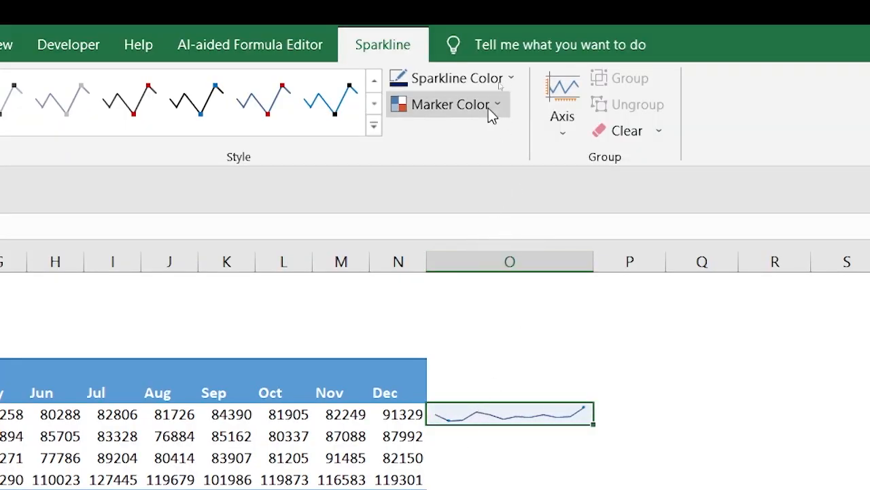
left_click(509, 76)
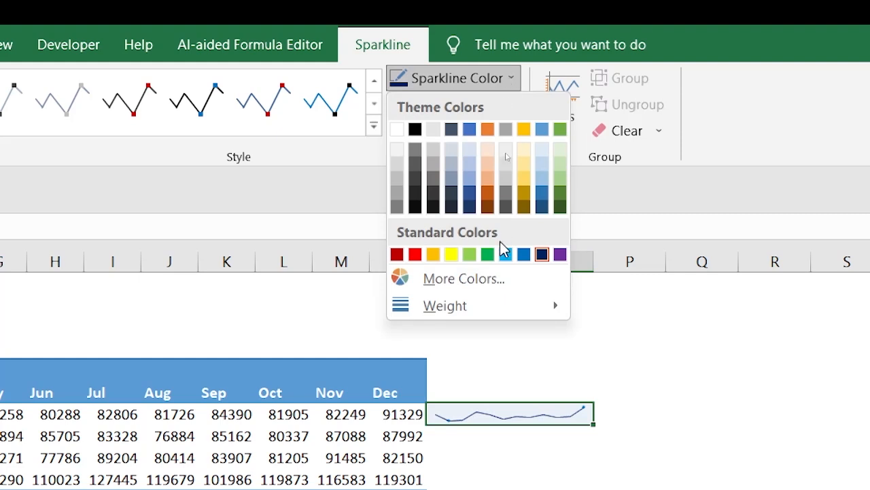
mouse_move(484, 309)
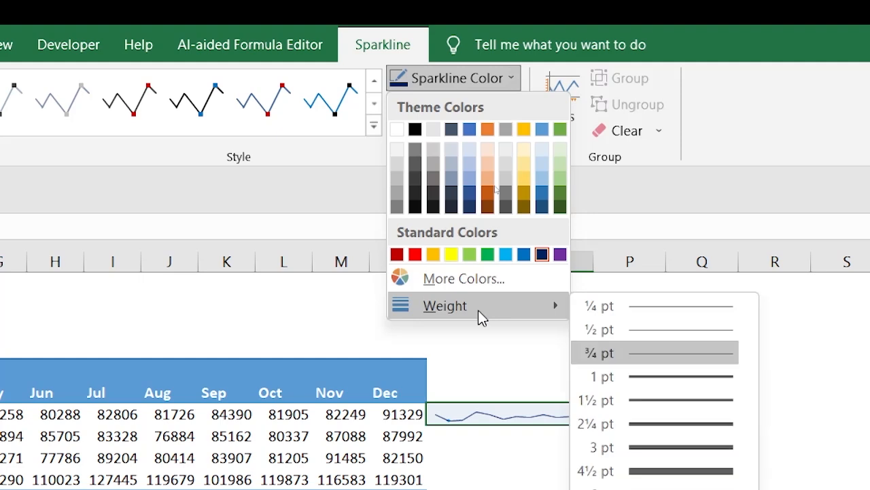
left_click(643, 424)
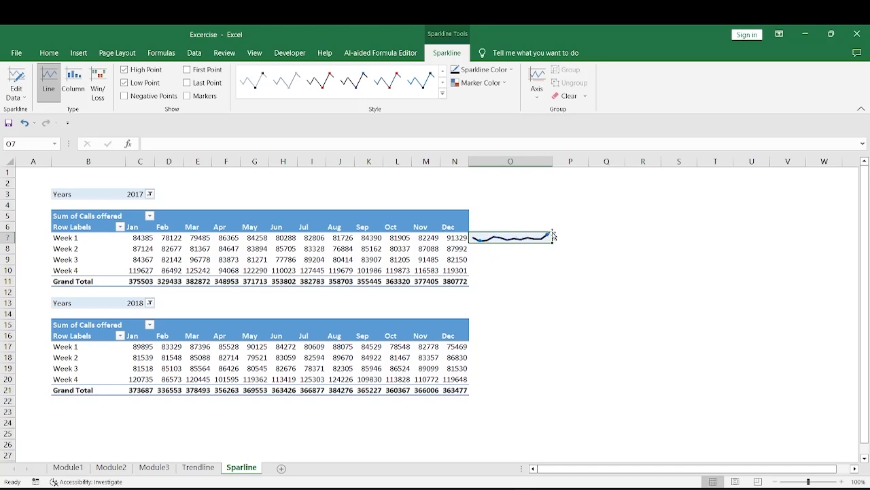
Fill the Week 1 line sparkline down through O10 to cover the Week 2 to Week 4 rows of the 2017 table.
left_click(139, 270)
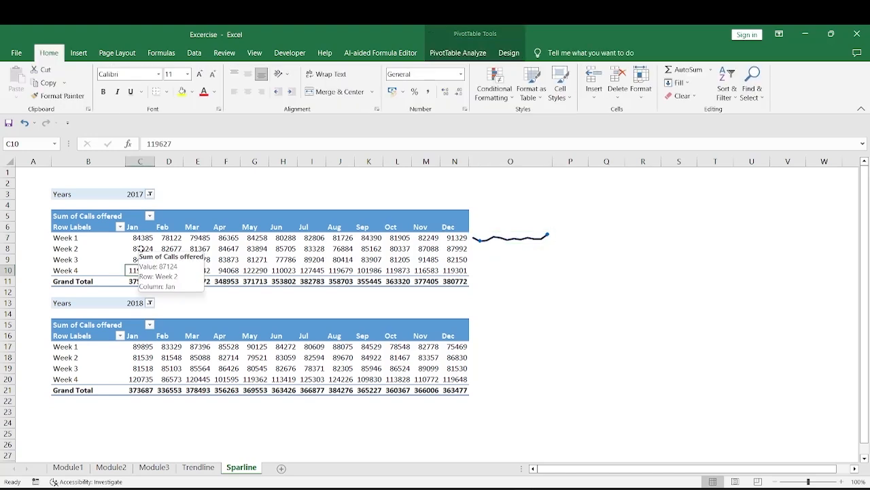
left_click_drag(138, 249, 456, 272)
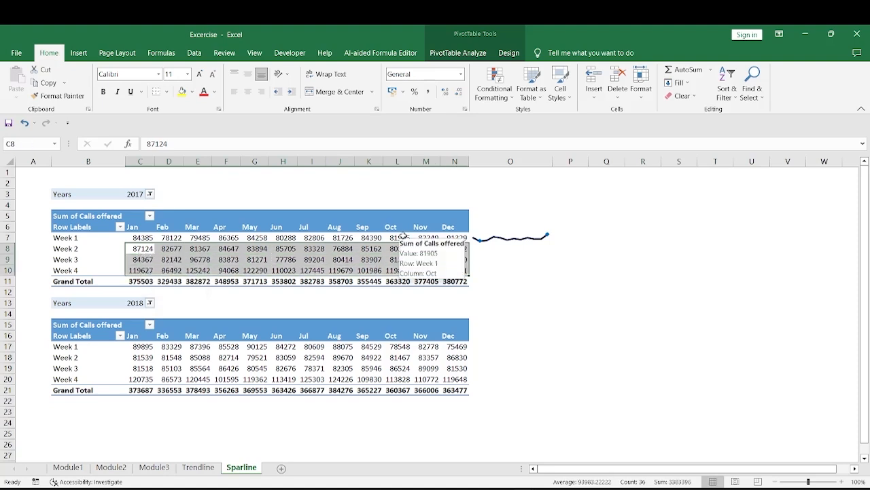
left_click_drag(496, 241, 492, 267)
left_click(487, 237)
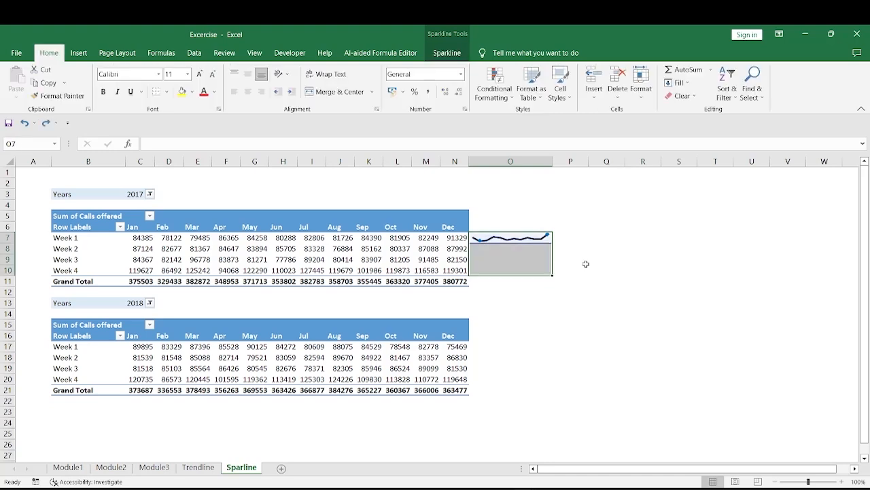
key("ctrl+d")
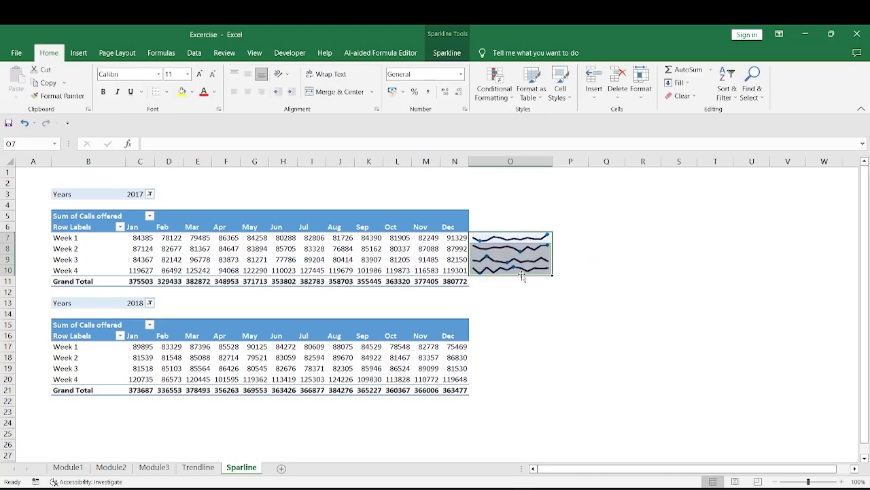
left_click_drag(487, 242, 497, 271)
left_click(556, 237)
left_click(487, 237)
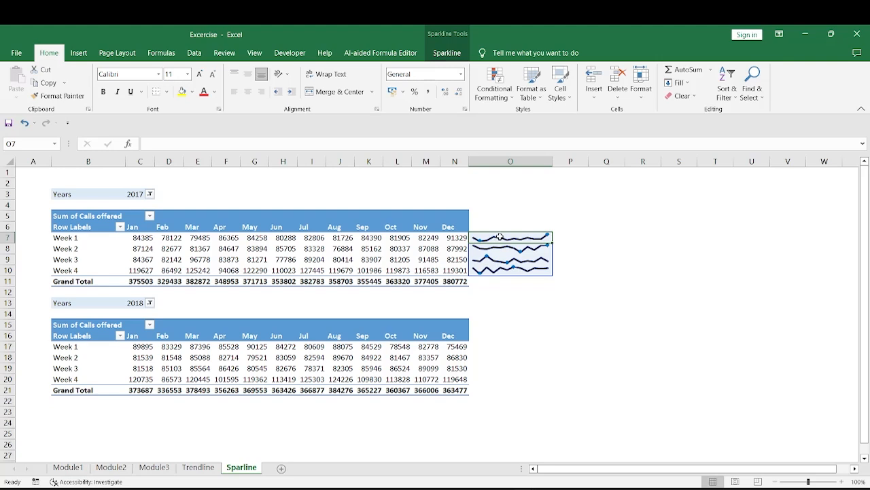
Insert a column sparkline in cell O7 from data range C7:N7 and fill it down through O10.
left_click(608, 248)
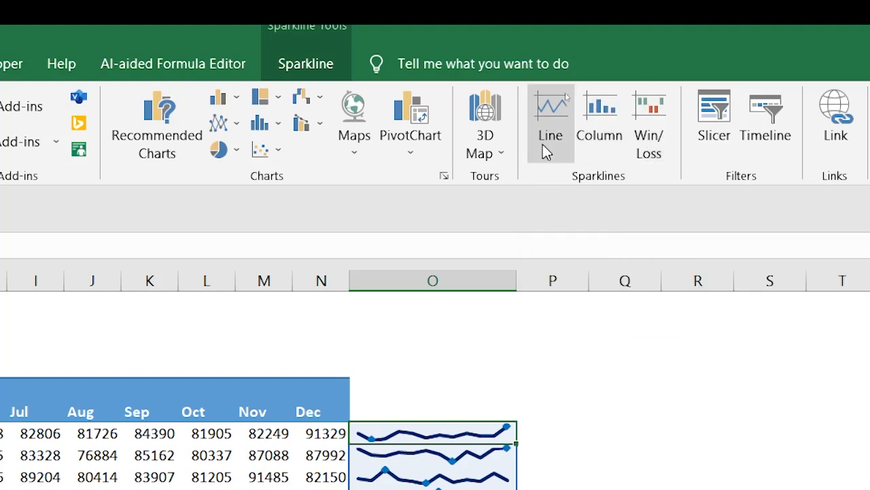
left_click(604, 140)
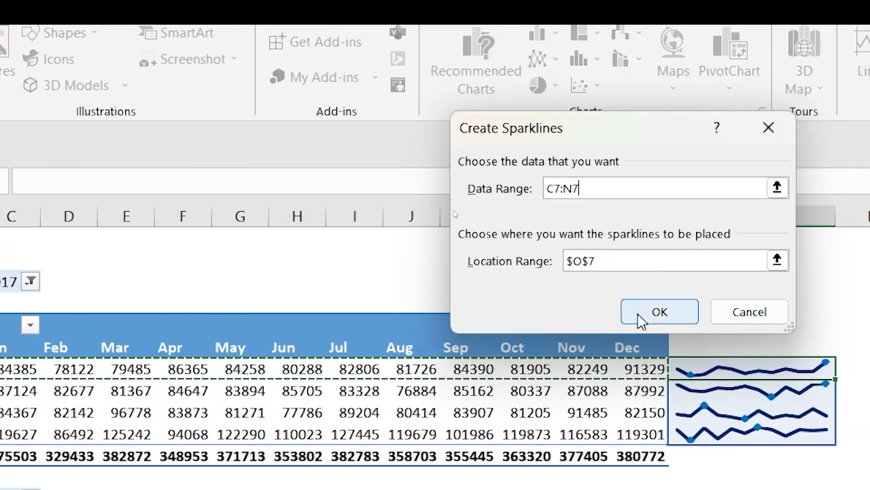
left_click(638, 313)
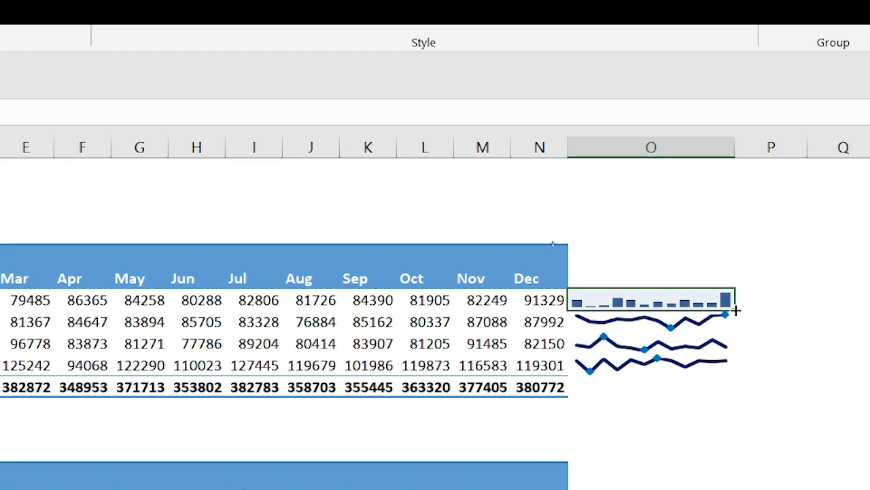
left_click_drag(736, 310, 737, 367)
left_click(573, 323)
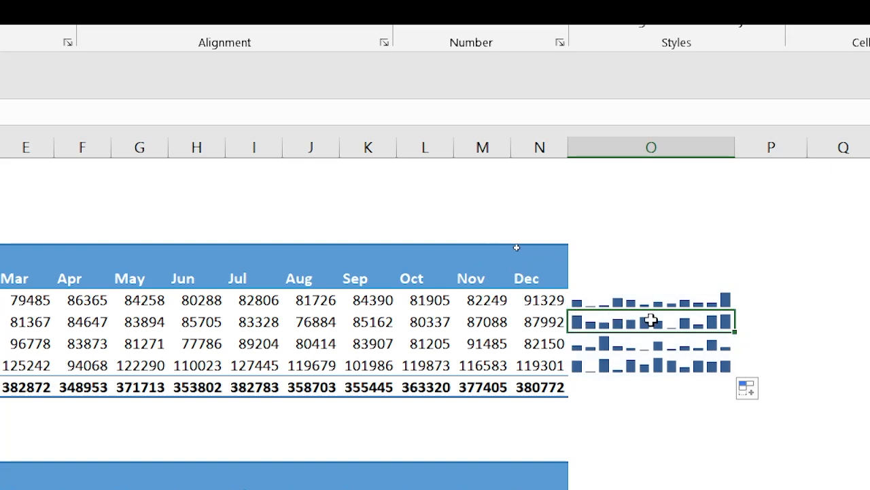
left_click(711, 321)
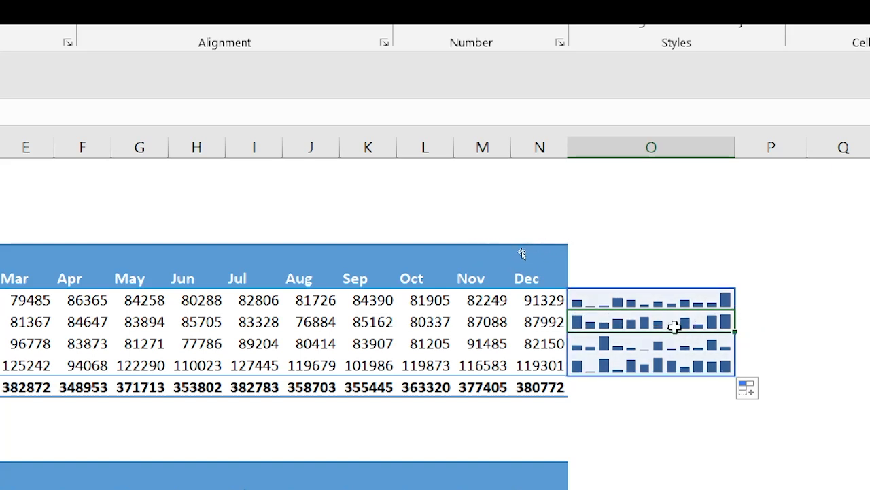
Show the high and low points on the column sparklines in O7:O10 and set the high point color to green.
left_click(582, 365)
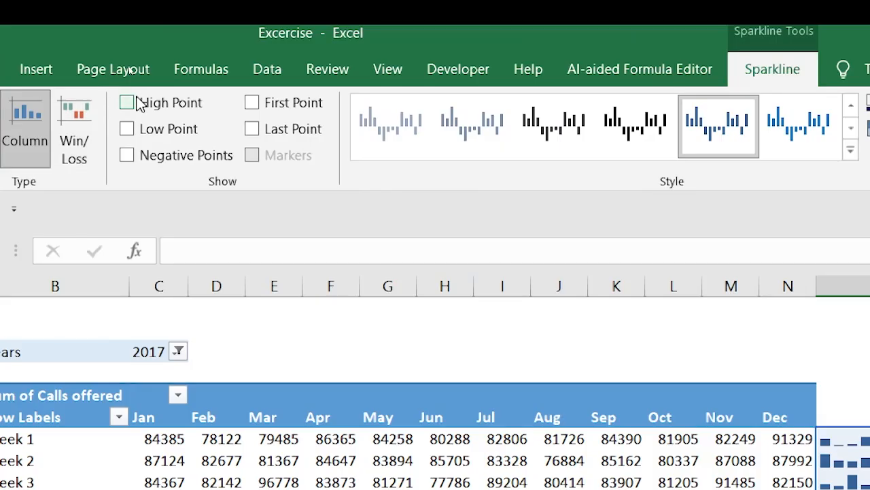
left_click(127, 103)
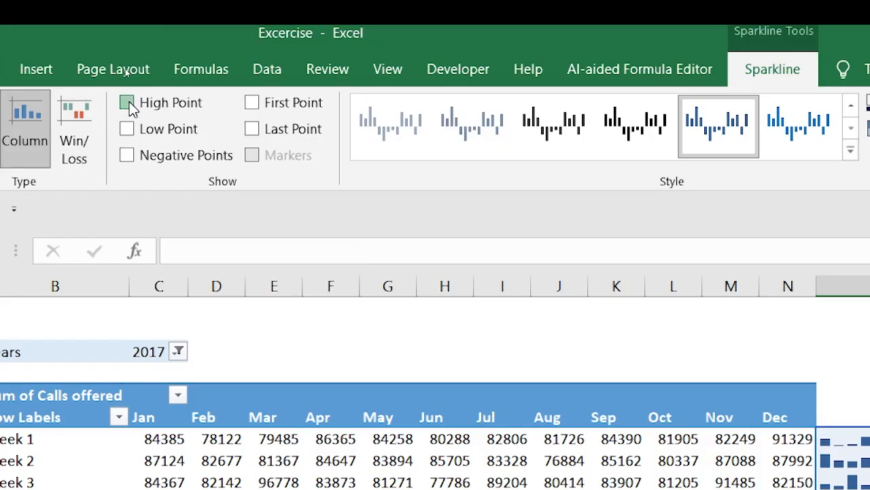
left_click(127, 129)
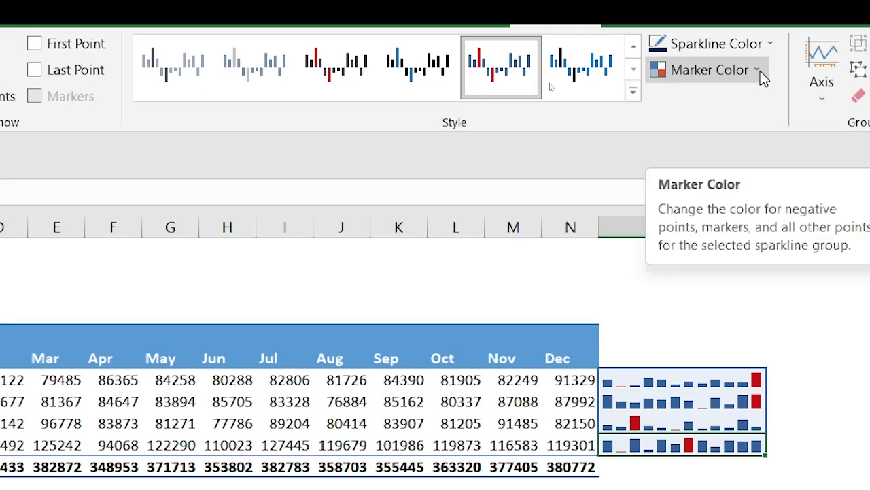
left_click(761, 71)
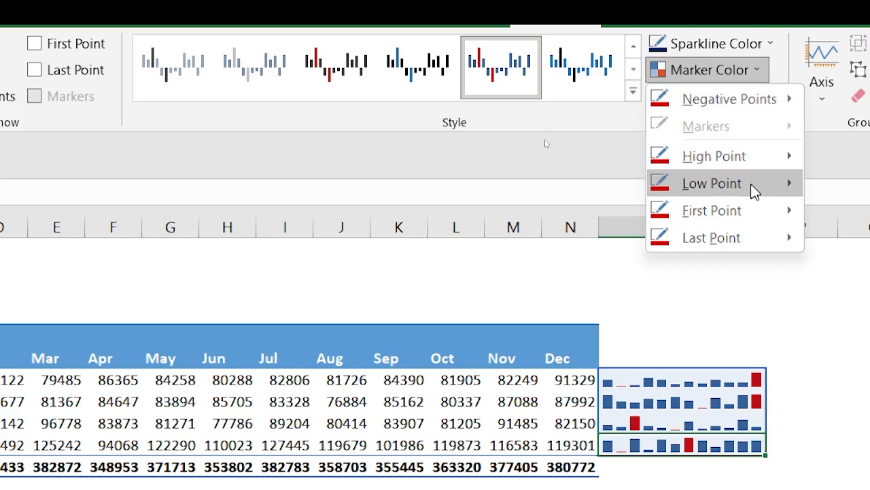
mouse_move(754, 191)
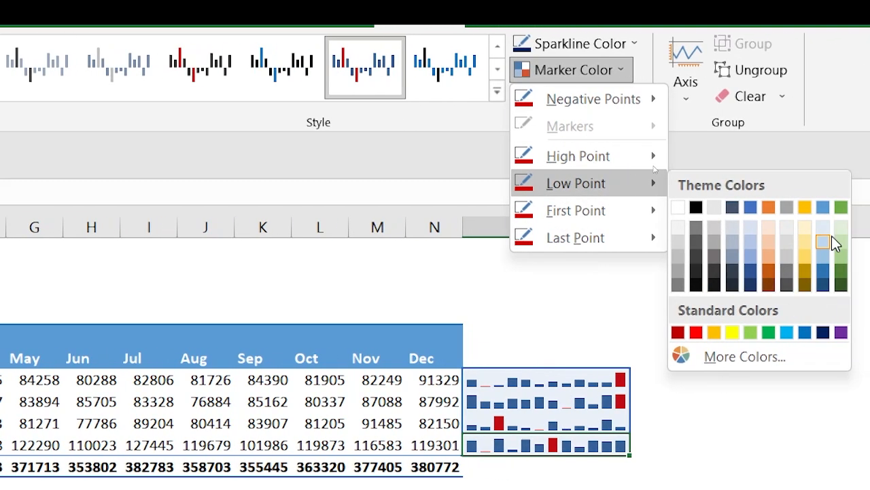
mouse_move(627, 153)
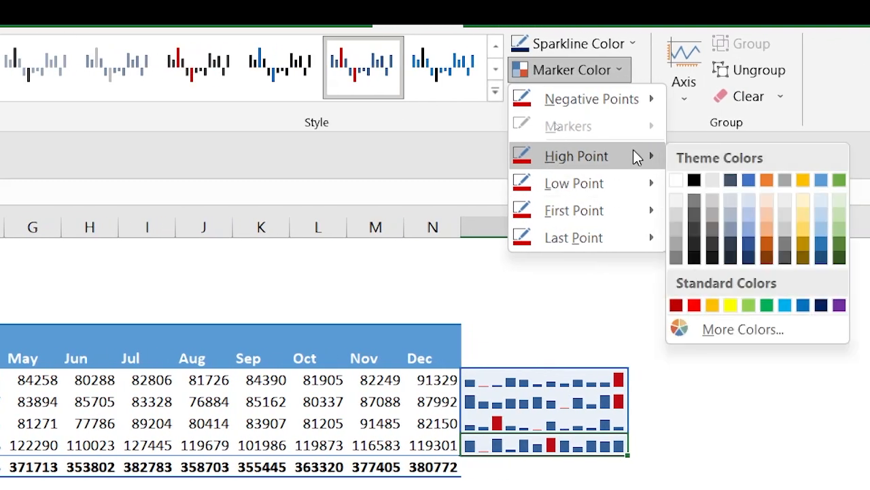
left_click(767, 305)
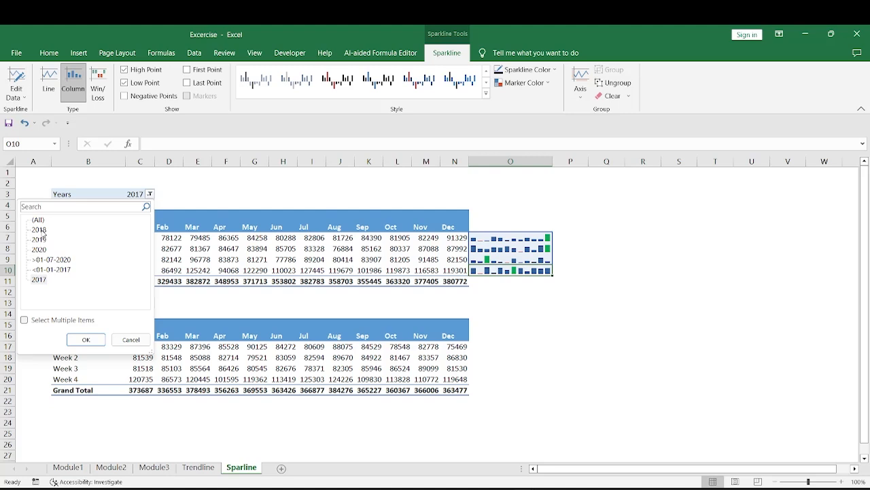
Filter the upper pivot table to the year 2018.
left_click(39, 230)
left_click(85, 340)
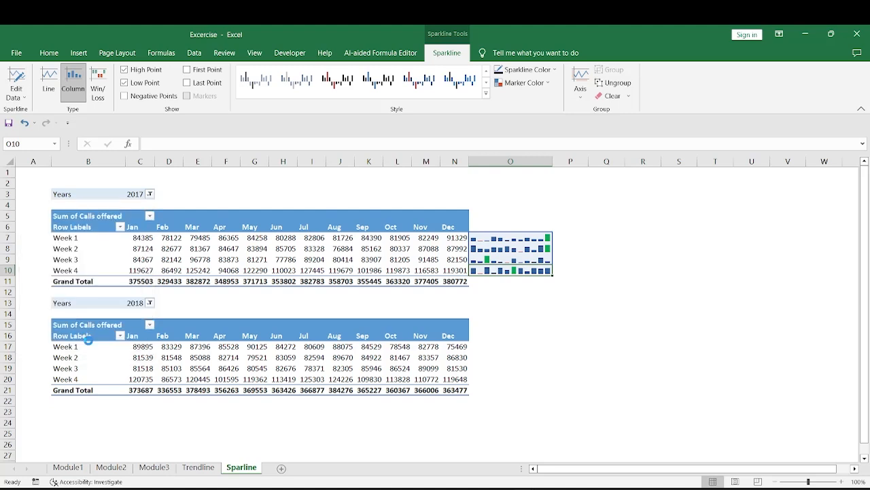
left_click(130, 239)
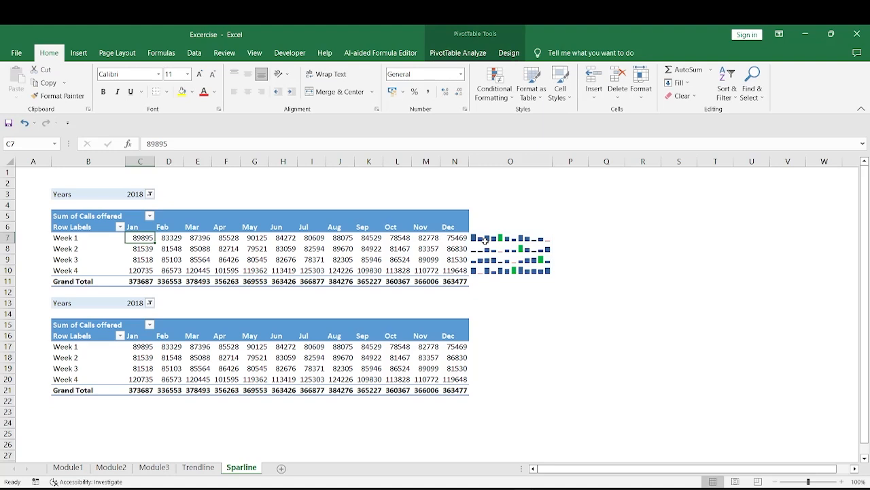
Filter the upper pivot table to the year 2019 and compare its weekly monthly values with the column sparklines.
left_click(150, 194)
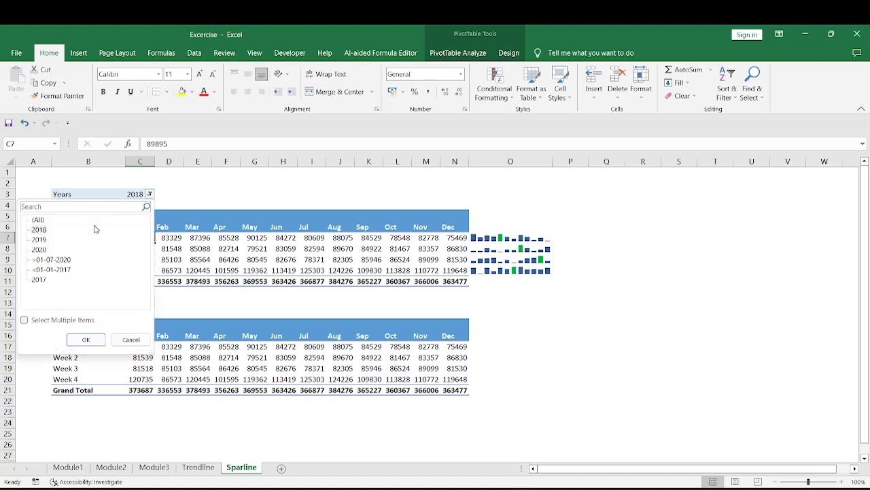
double_click(38, 239)
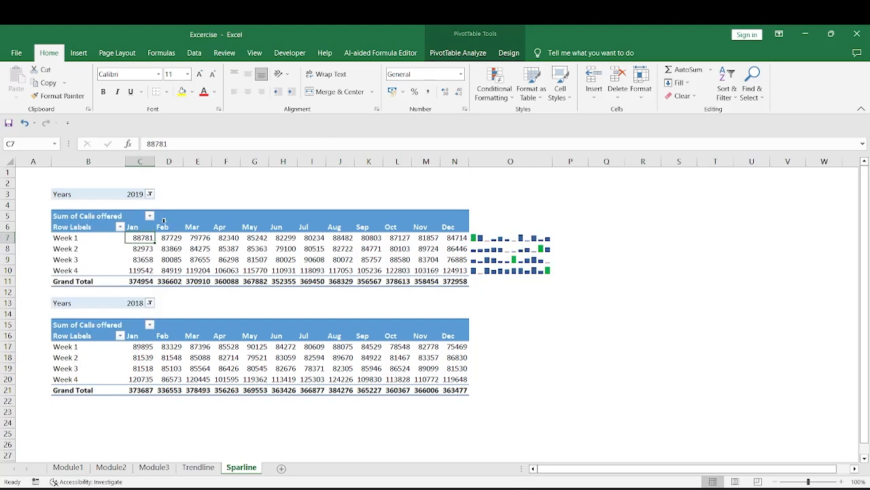
left_click_drag(134, 238, 453, 238)
left_click(480, 237)
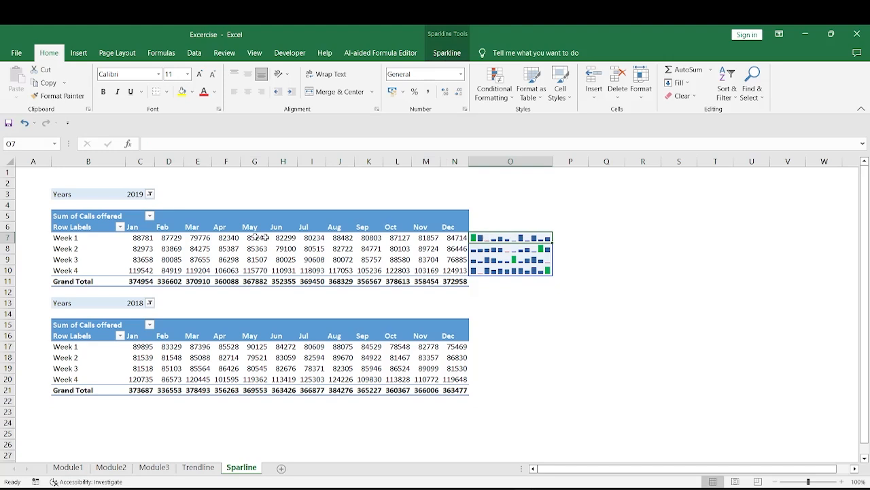
left_click_drag(140, 237, 454, 270)
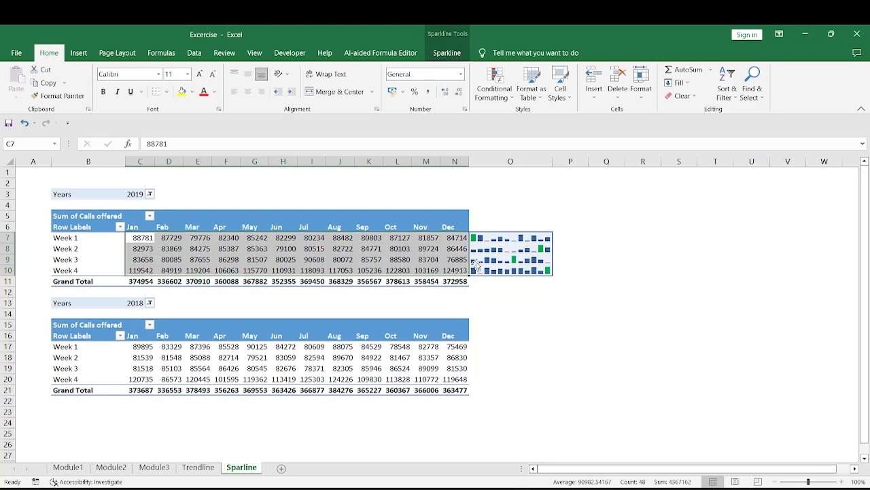